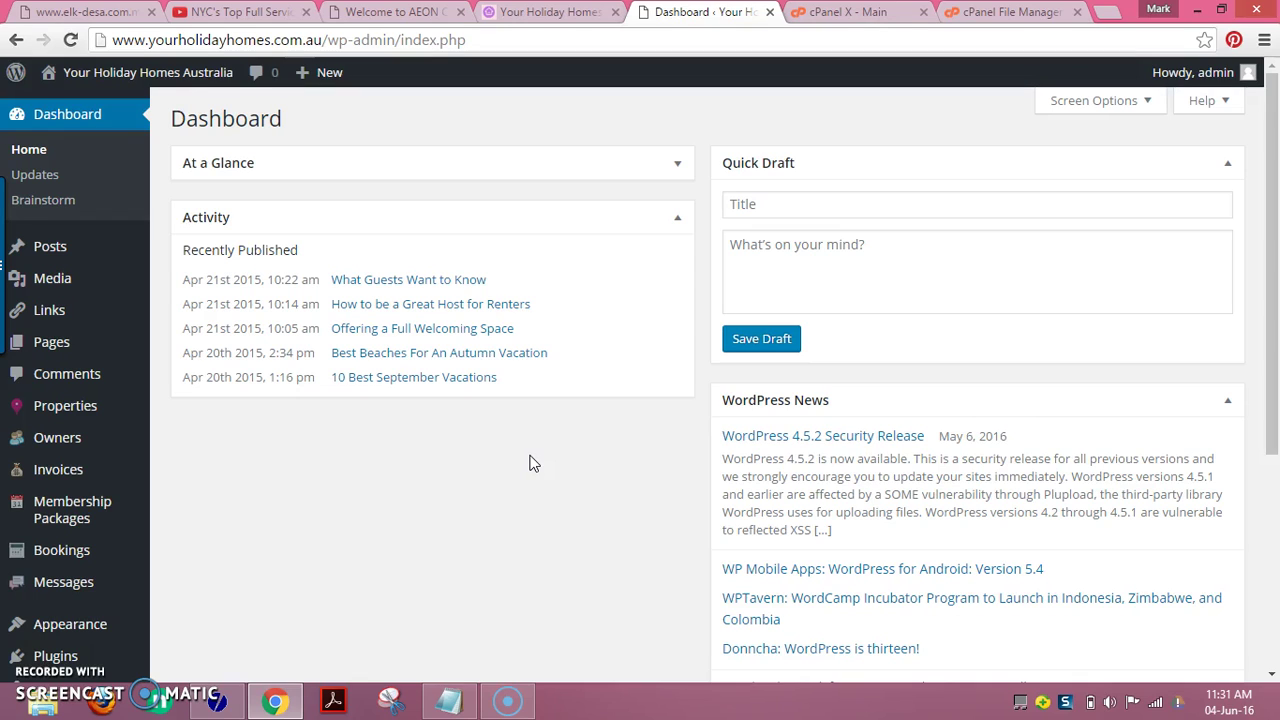
Check the site's domain in the address bar, then view the Media Library's image grid.
left_click(170, 40)
left_click_drag(172, 40, 352, 45)
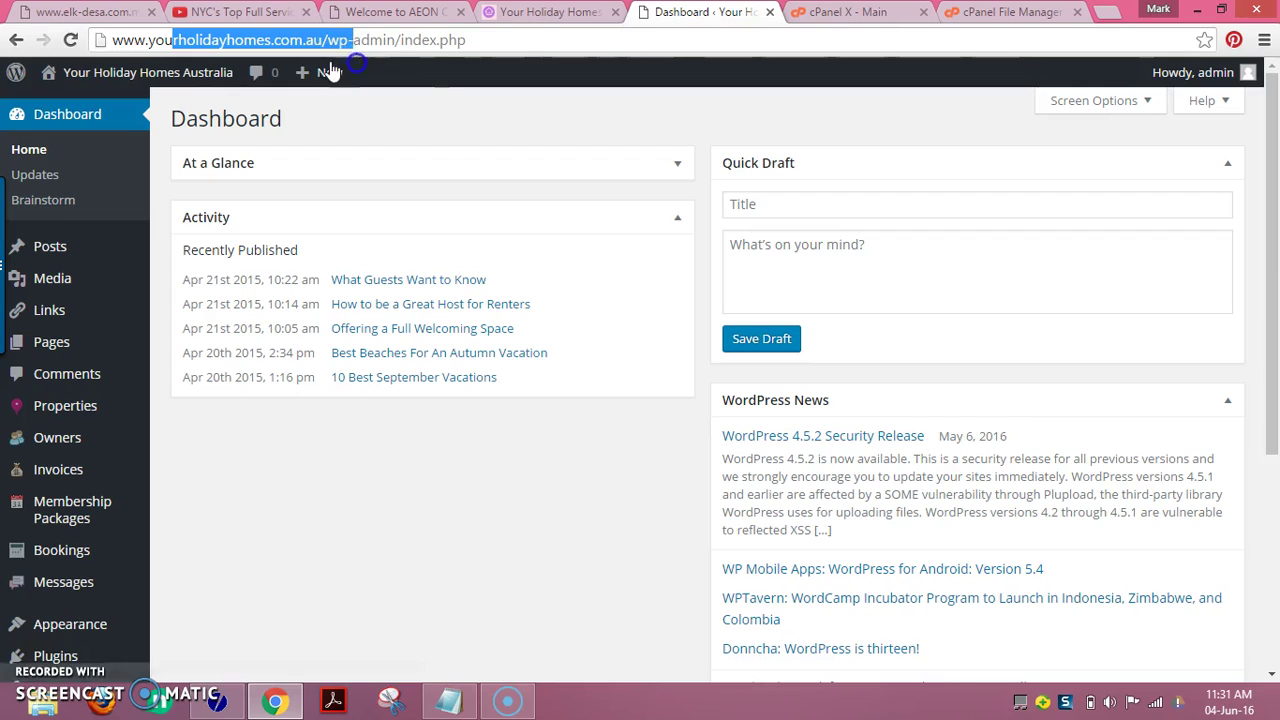
left_click(665, 118)
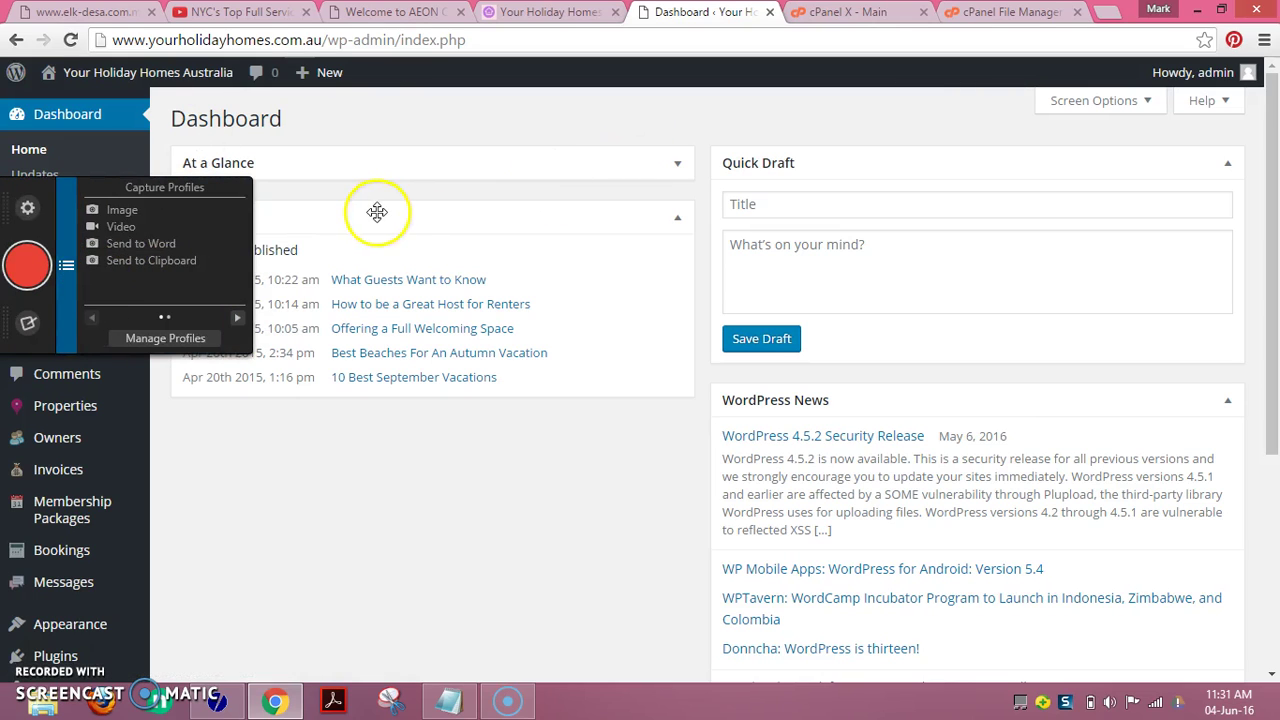
left_click(183, 281)
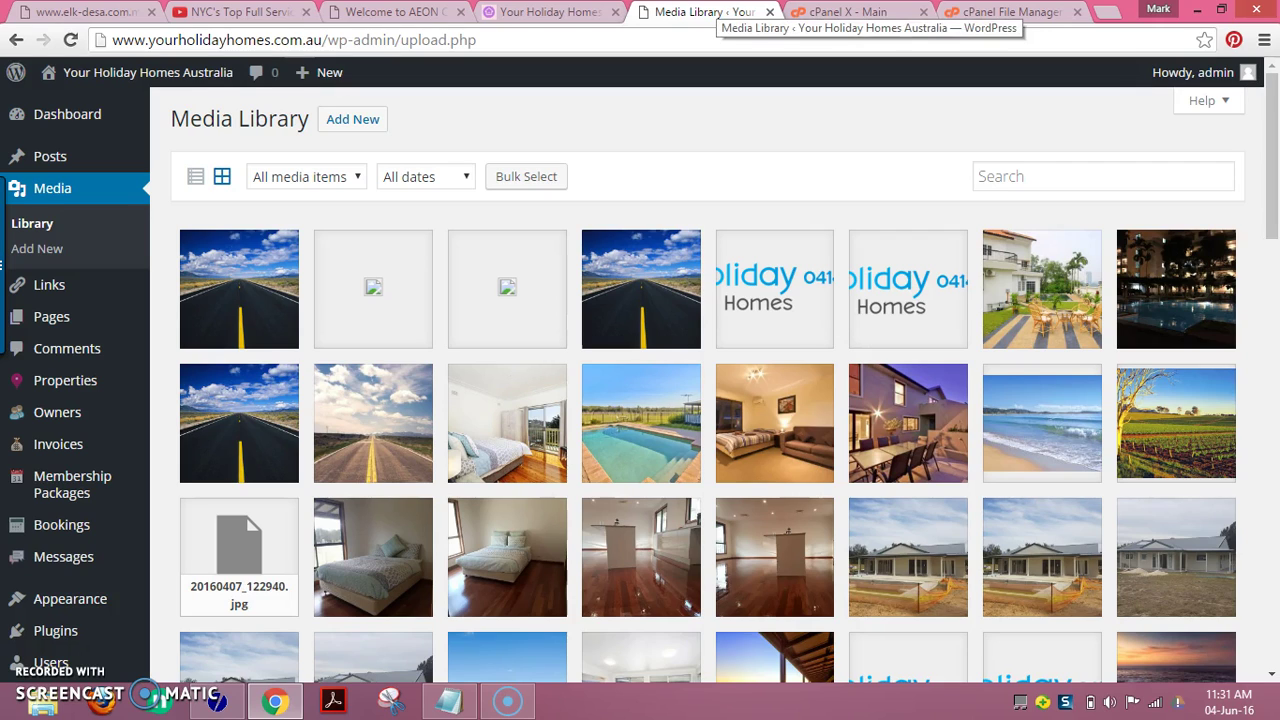
left_click(1005, 12)
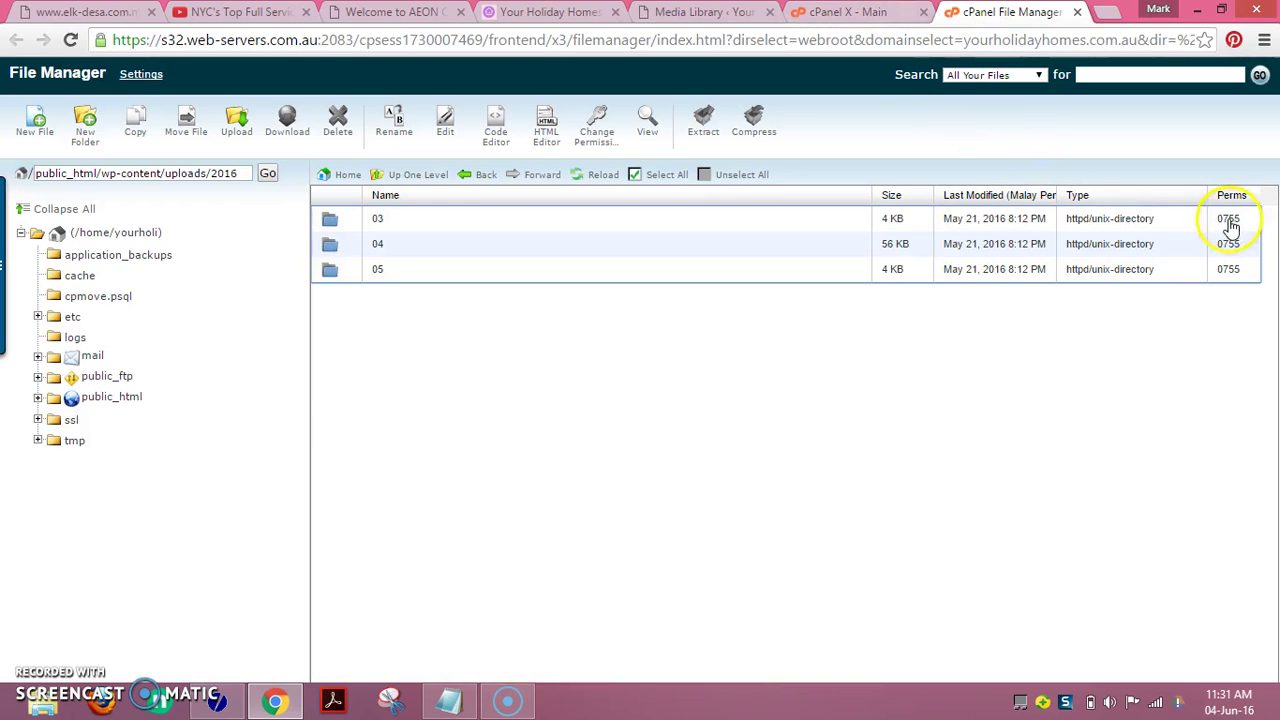
key("ctrl+shift+Tab")
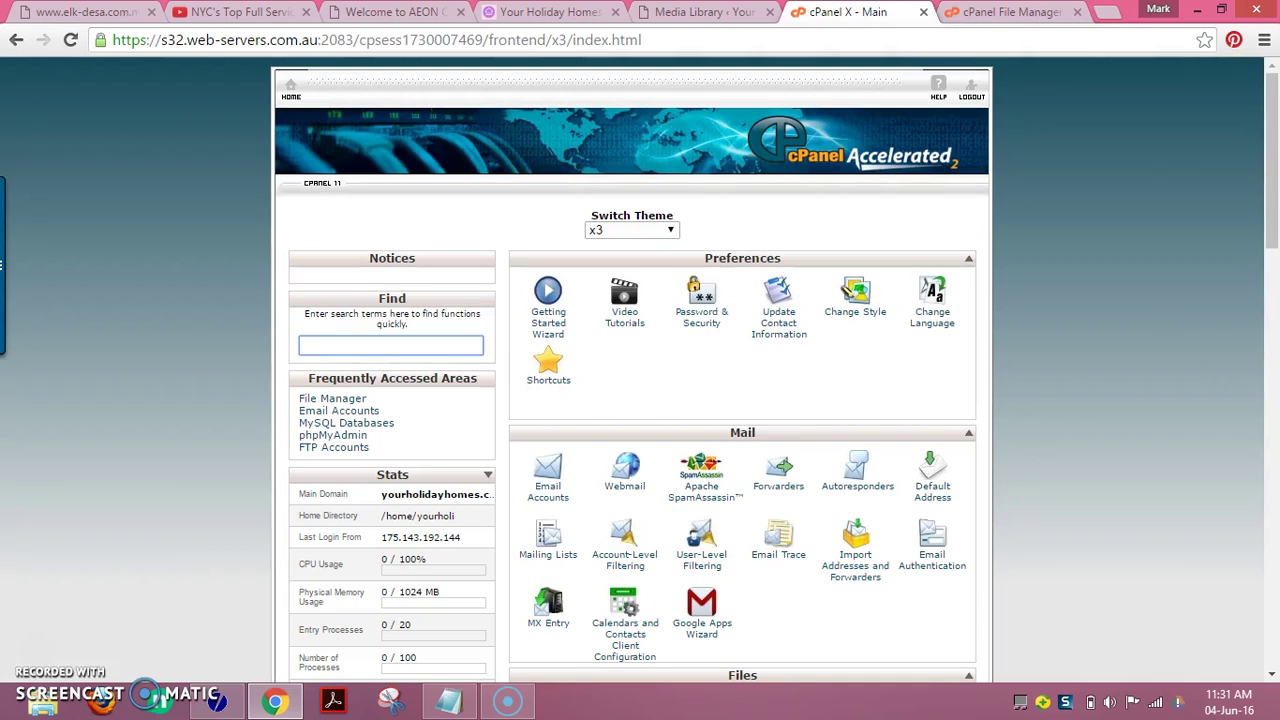
key("ctrl+shift+Tab")
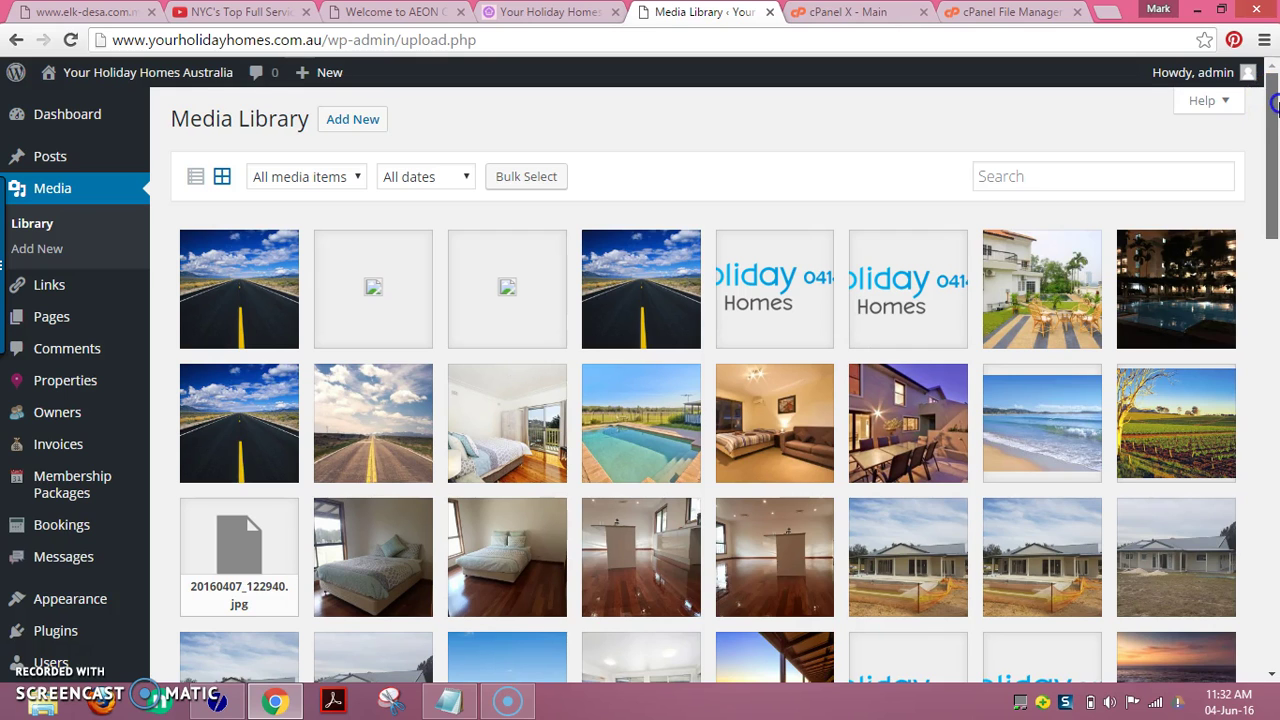
mouse_move(1273, 100)
left_mouse_down()
mouse_move(1275, 155)
mouse_move(1273, 95)
left_mouse_up()
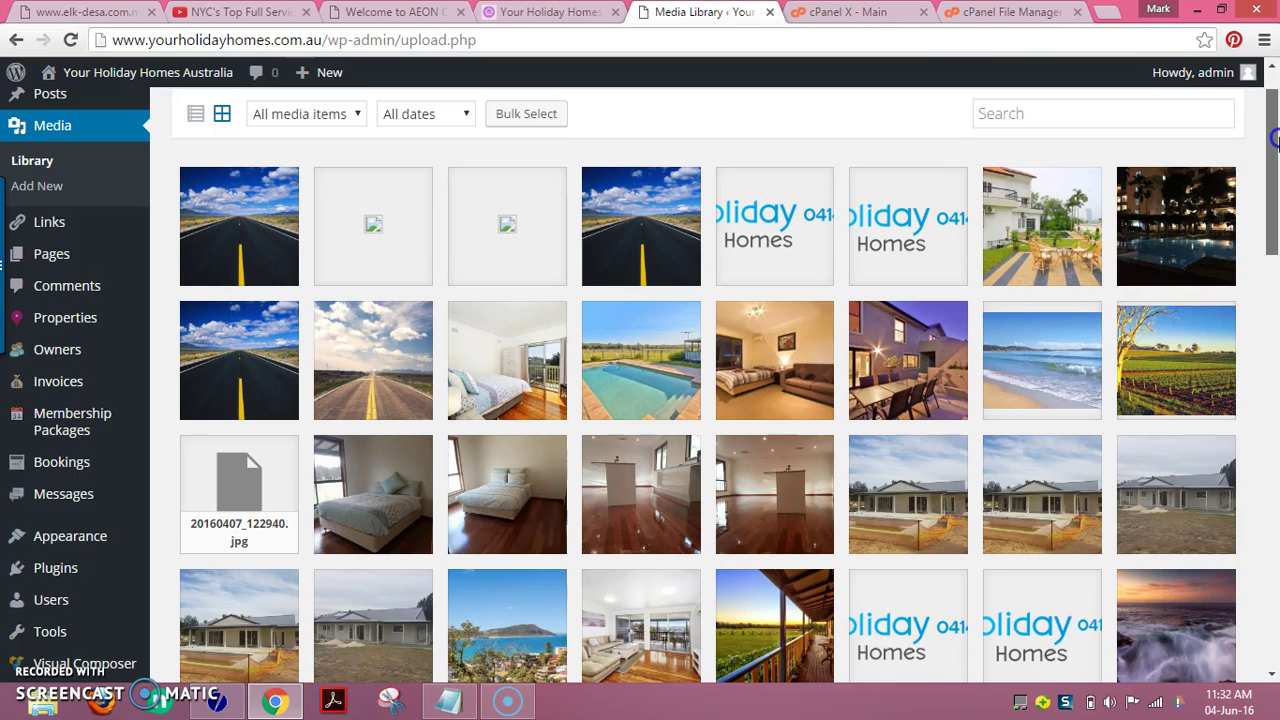
scroll(1265, 135, "up", 1)
Glance at the cPanel tab, then return to the WordPress admin Dashboard.
left_click(850, 12)
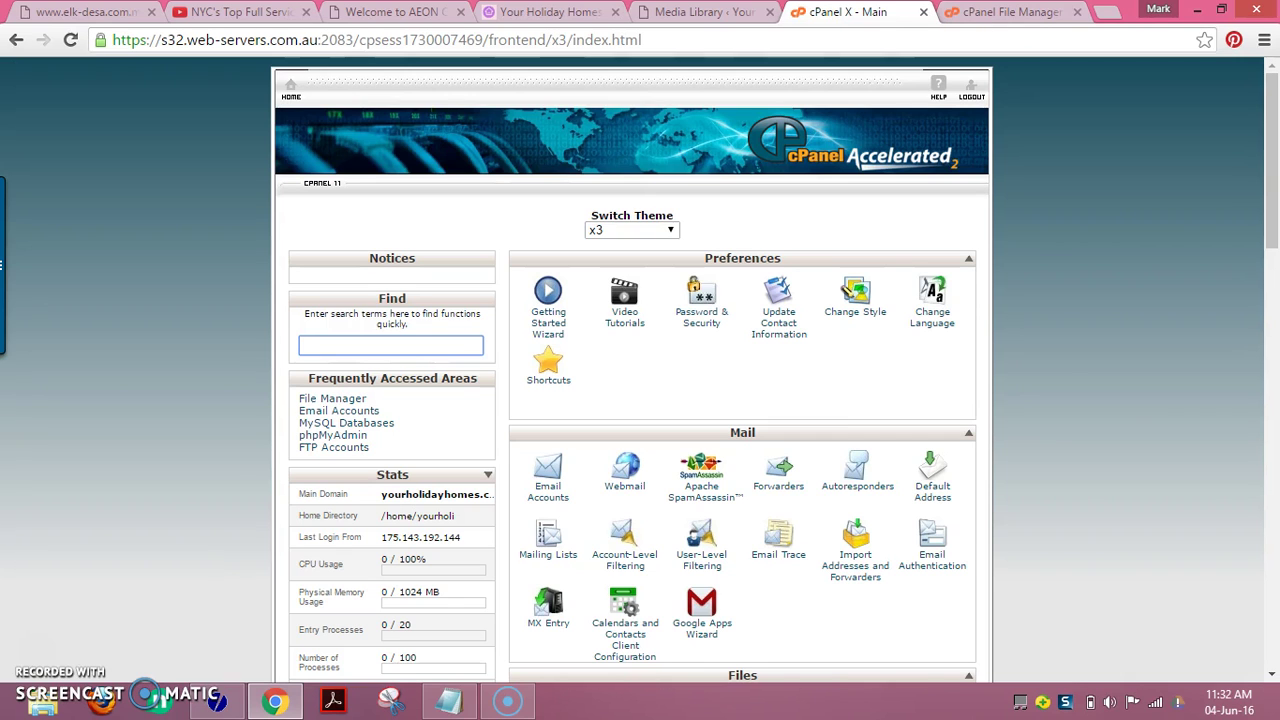
left_click(735, 12)
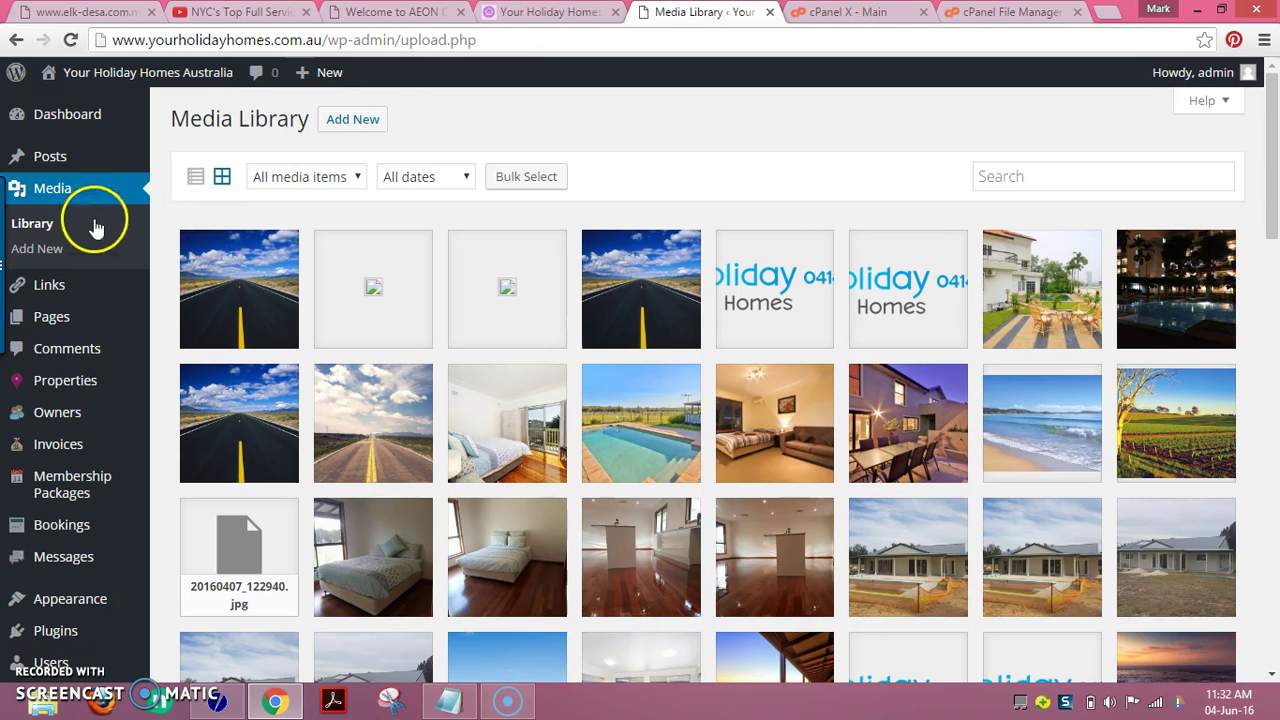
left_click(71, 126)
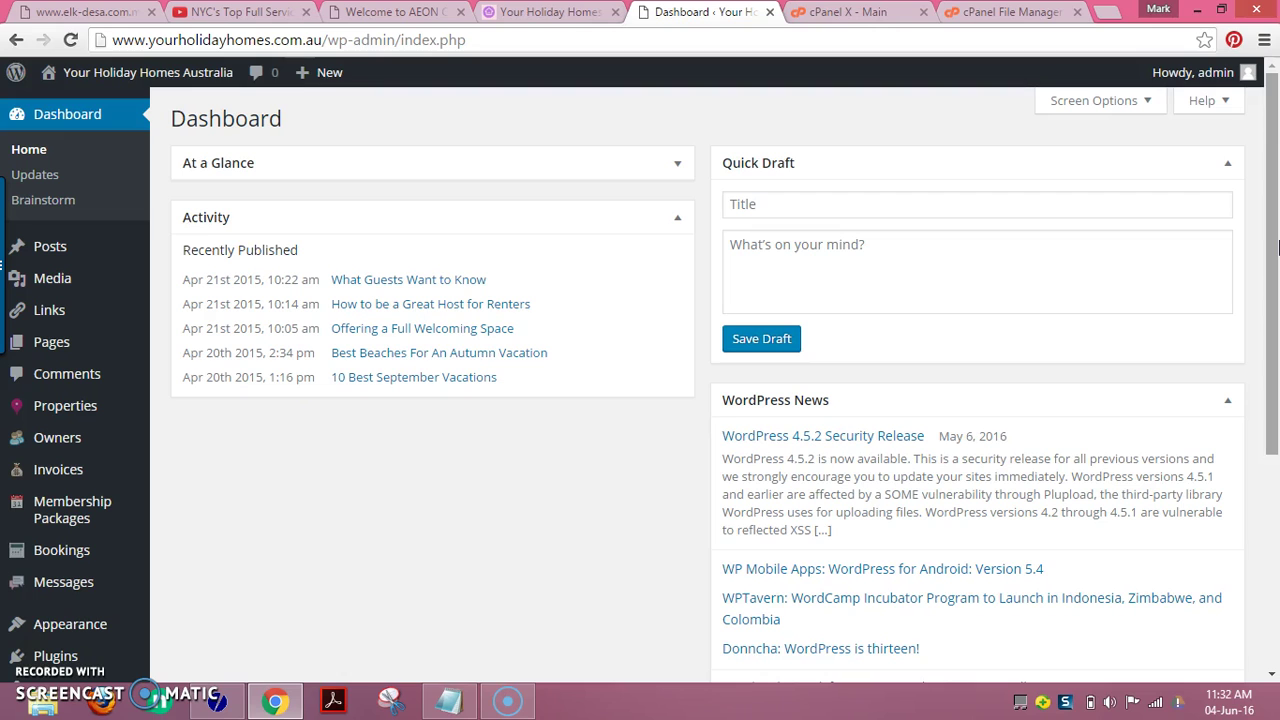
Toggle the permalink structure from Post name to Plain and back to Post name.
left_click(213, 700)
left_click(213, 700)
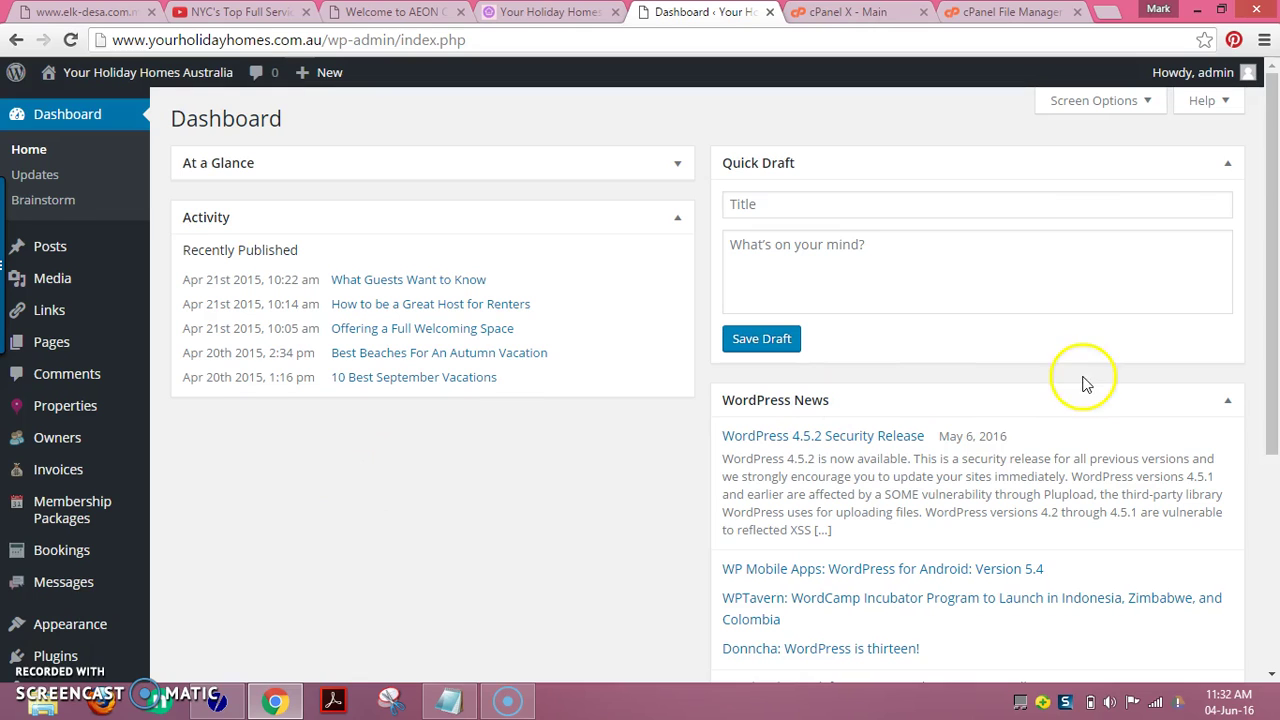
mouse_move(1266, 380)
left_mouse_down()
mouse_move(1266, 432)
mouse_move(1270, 300)
left_mouse_up()
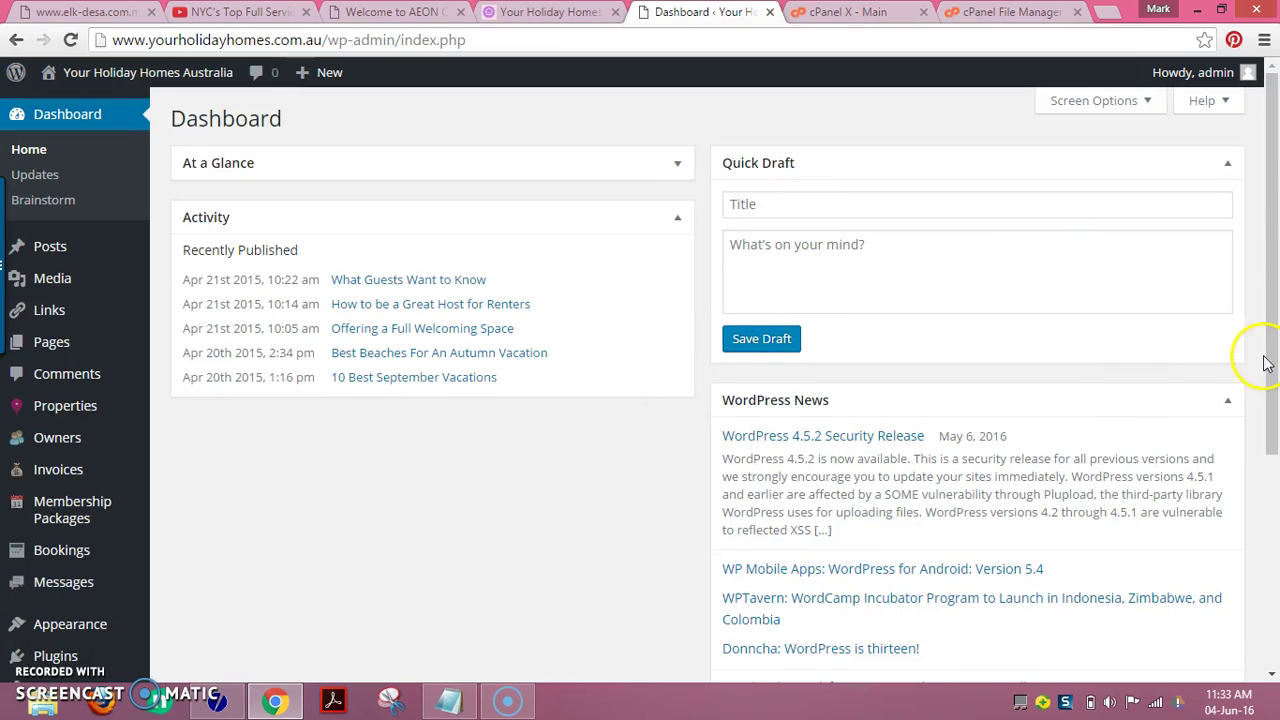
left_click_drag(1268, 310, 1255, 511)
mouse_move(57, 453)
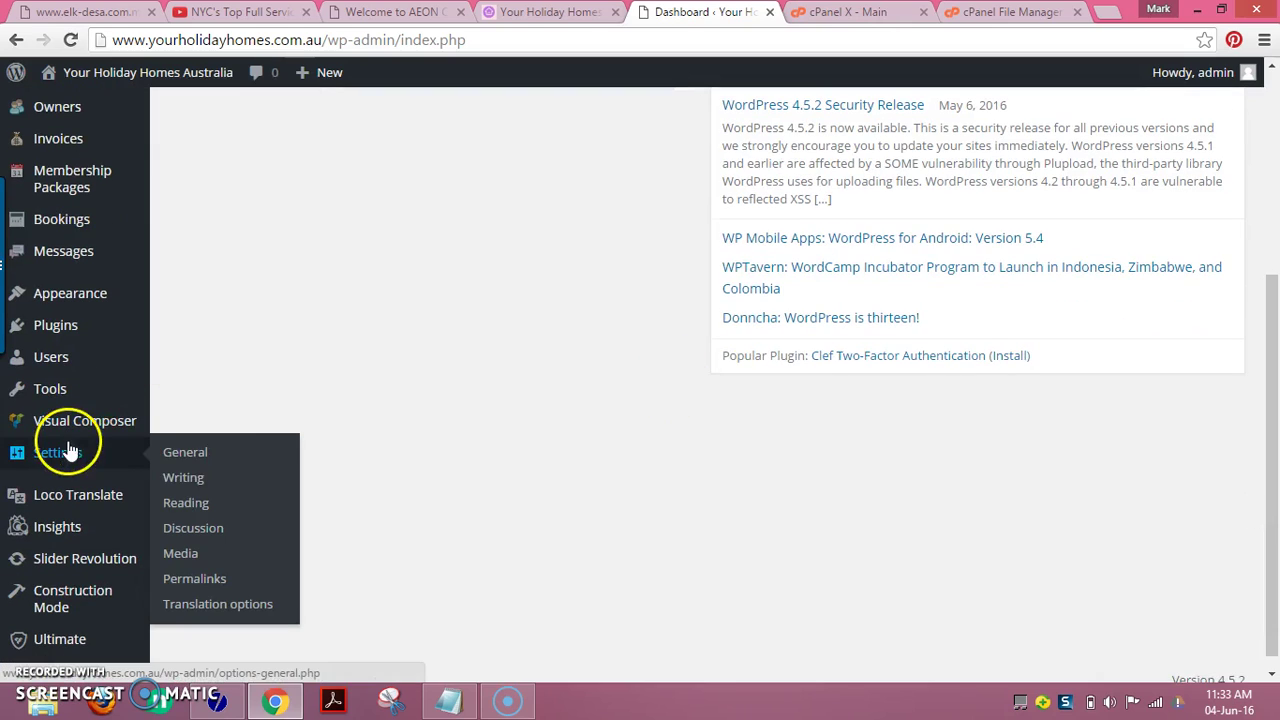
left_click(219, 586)
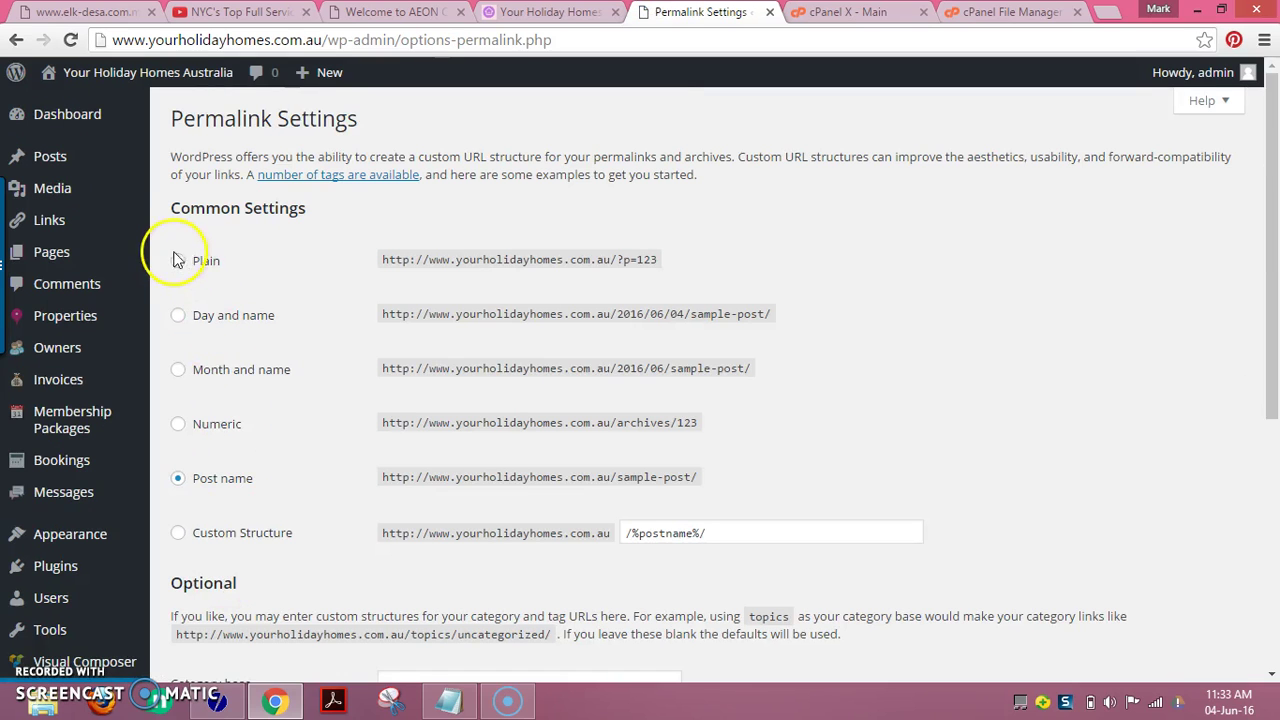
left_click(177, 261)
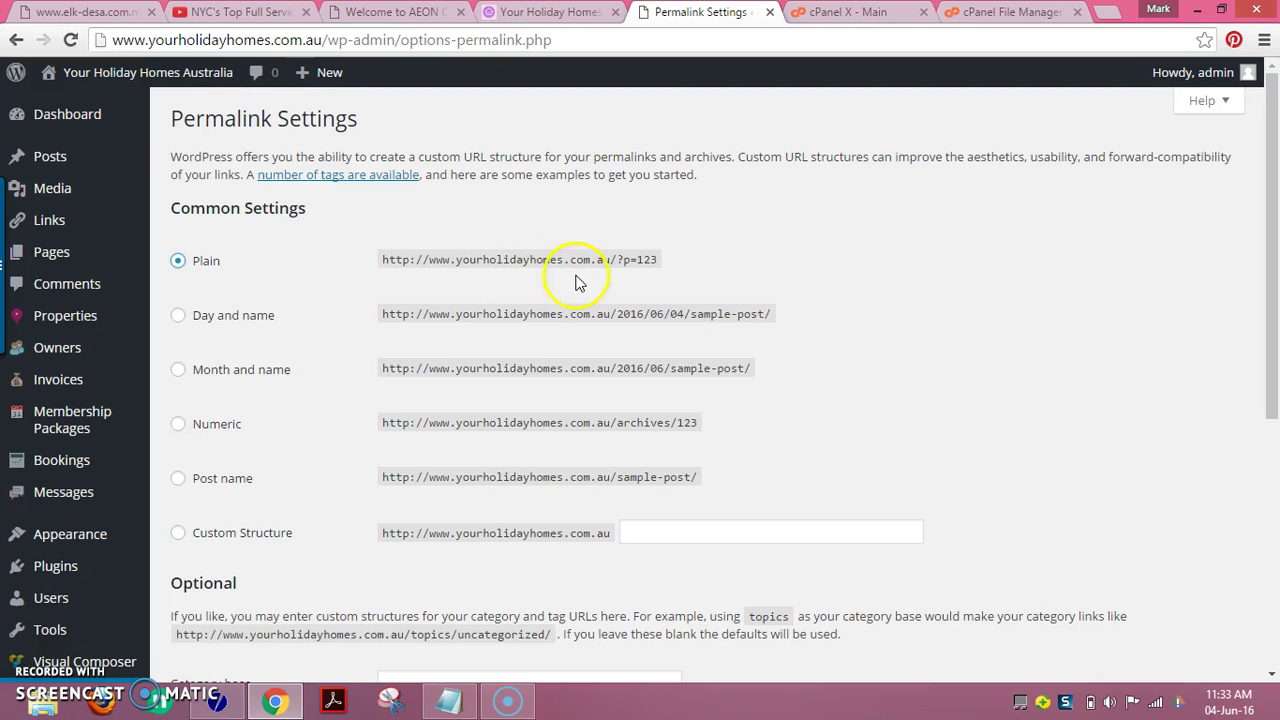
scroll(864, 302, "down", 1)
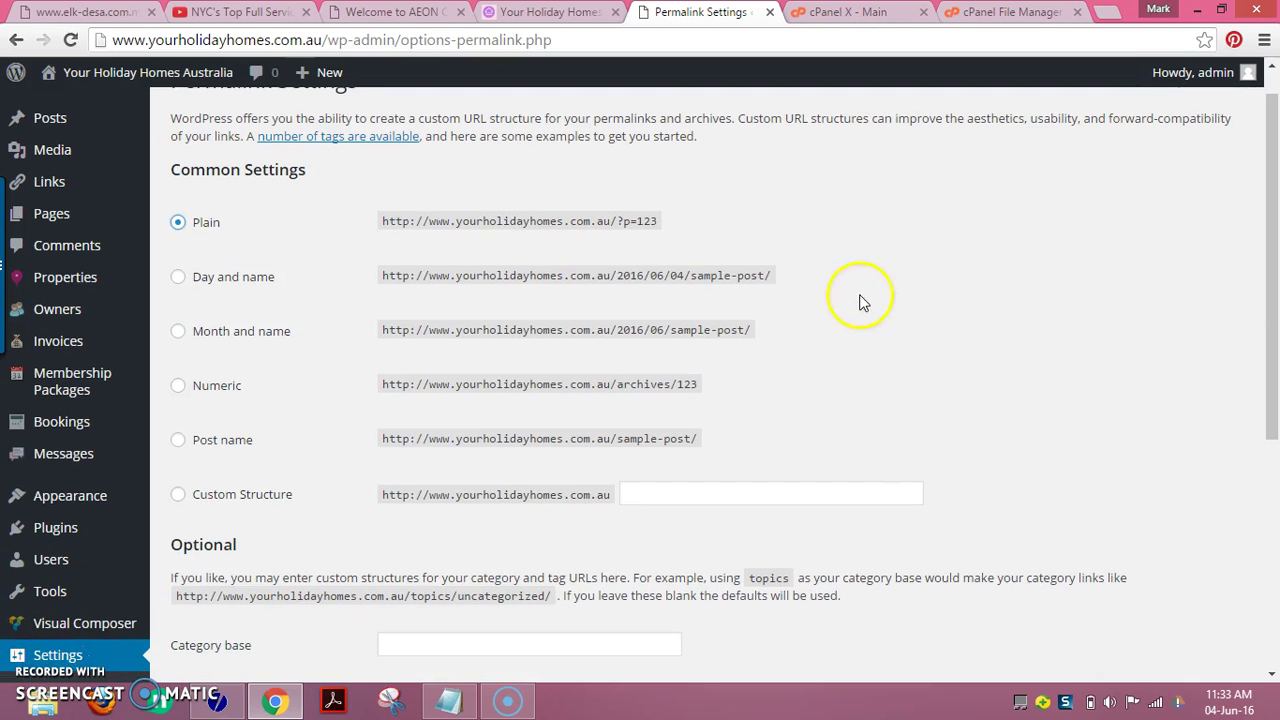
left_click(178, 440)
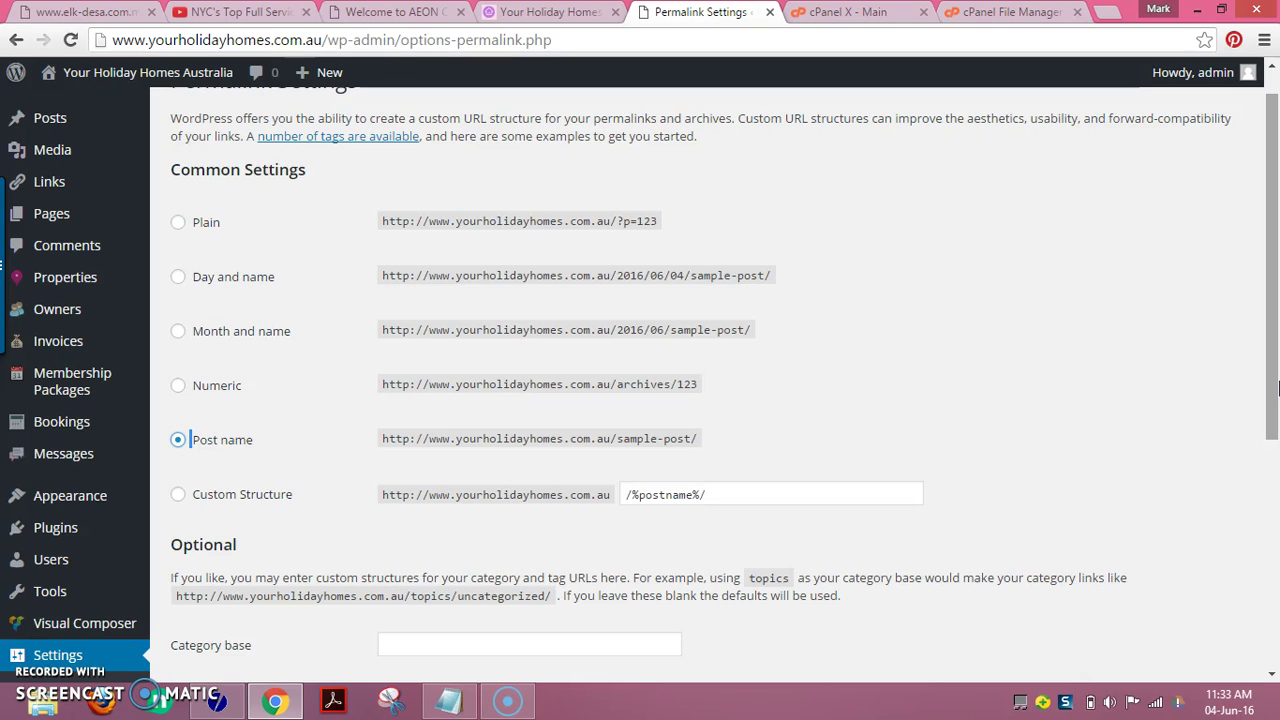
left_click_drag(1273, 385, 1273, 300)
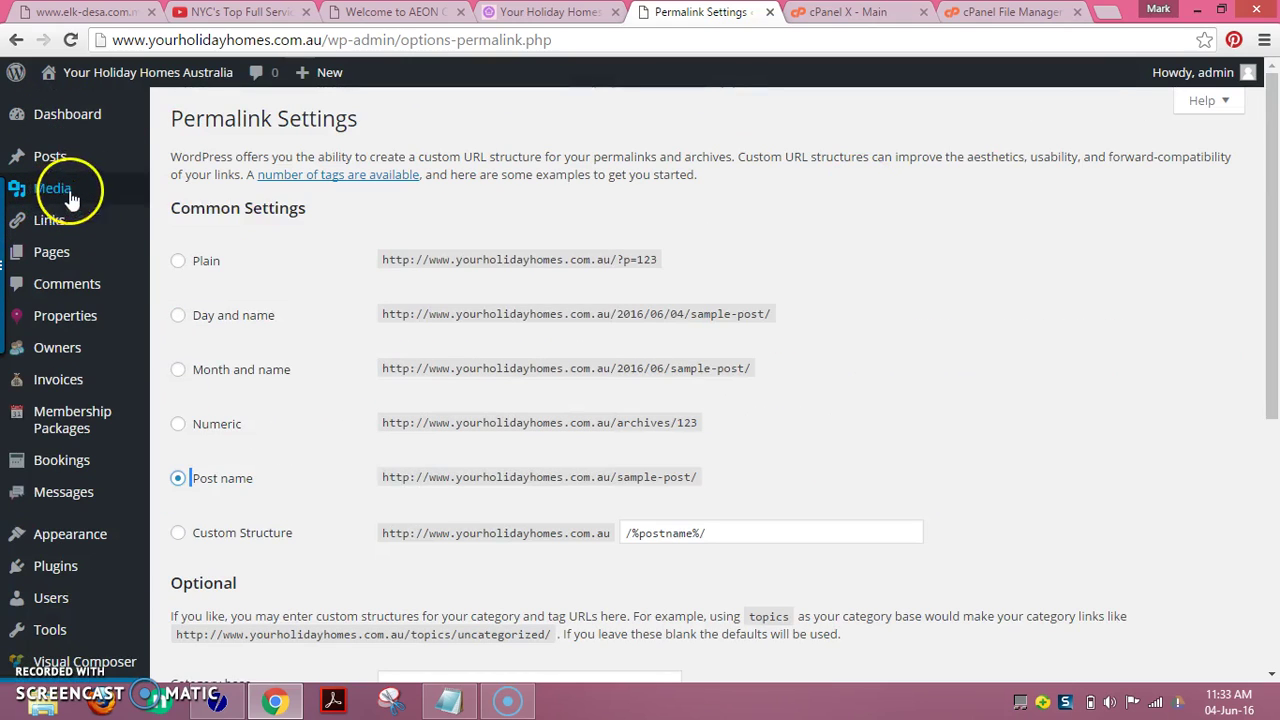
left_click_drag(1273, 180, 1273, 450)
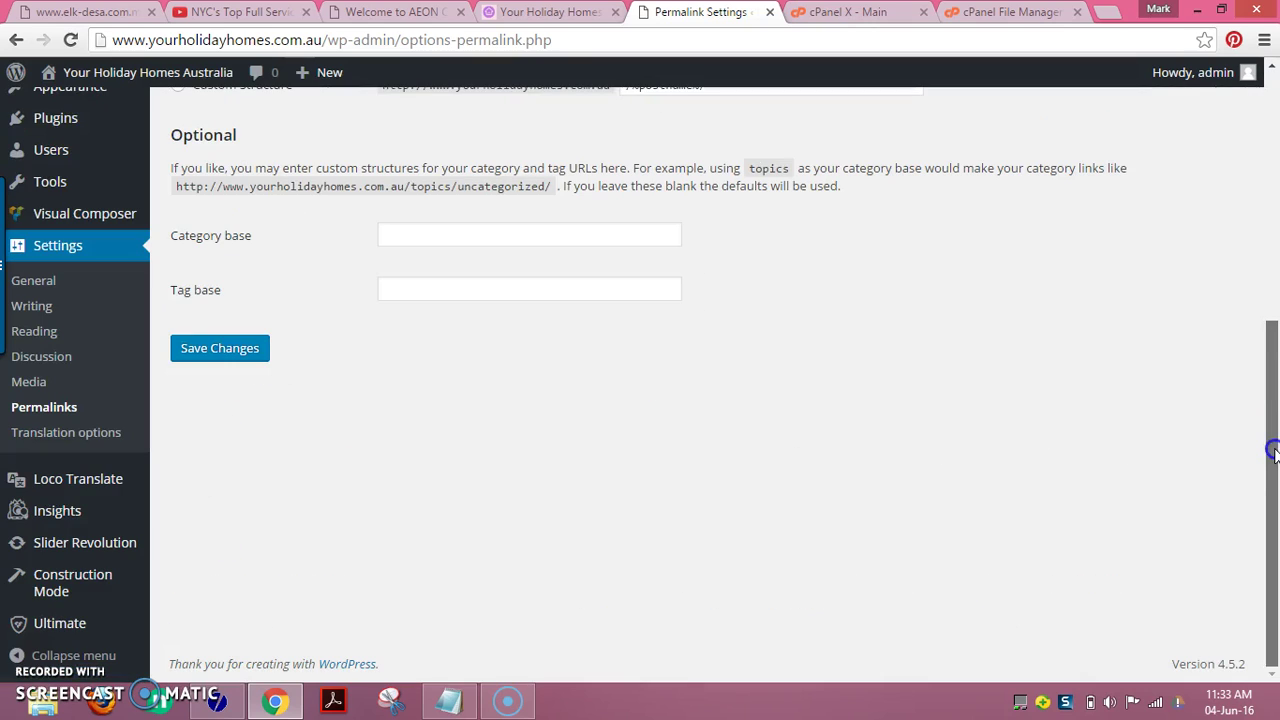
Inspect the Media Settings upload path, highlighting the v2 folder in /home/yourholi/public_html/v2/wp-content/uploads.
left_click(29, 382)
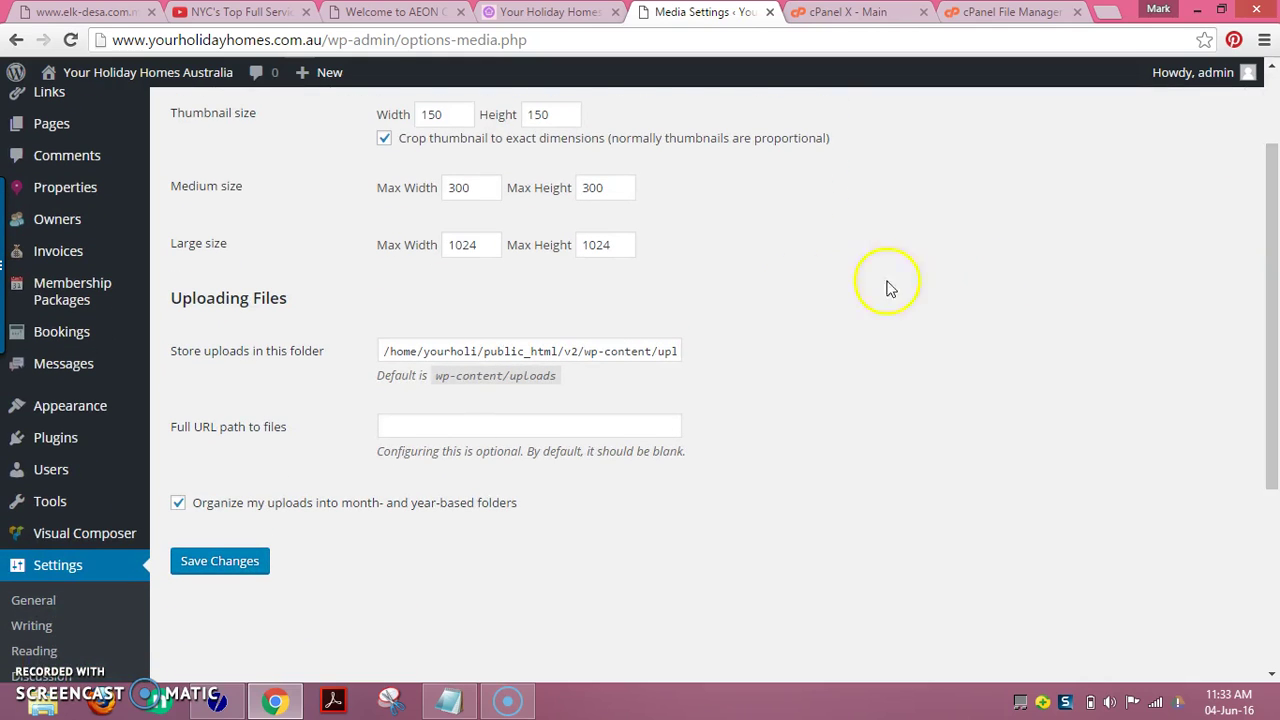
left_click_drag(546, 351, 590, 349)
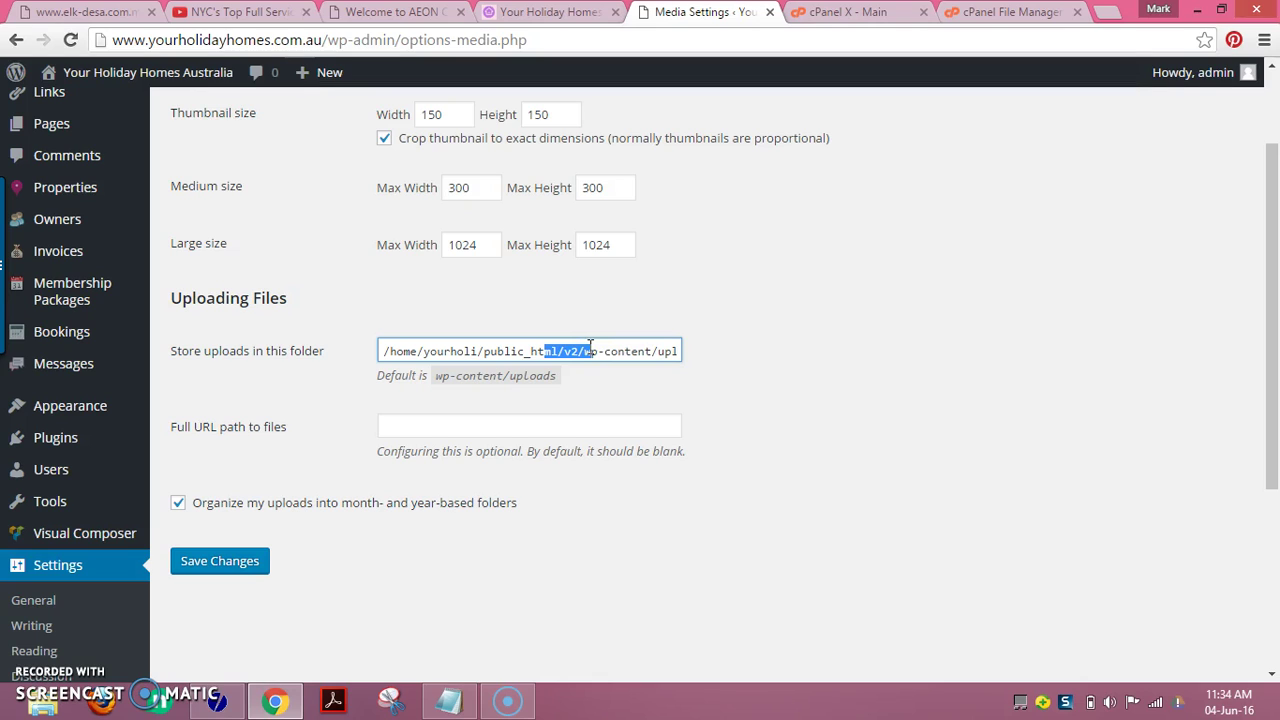
left_click(503, 352)
left_click_drag(540, 351, 605, 351)
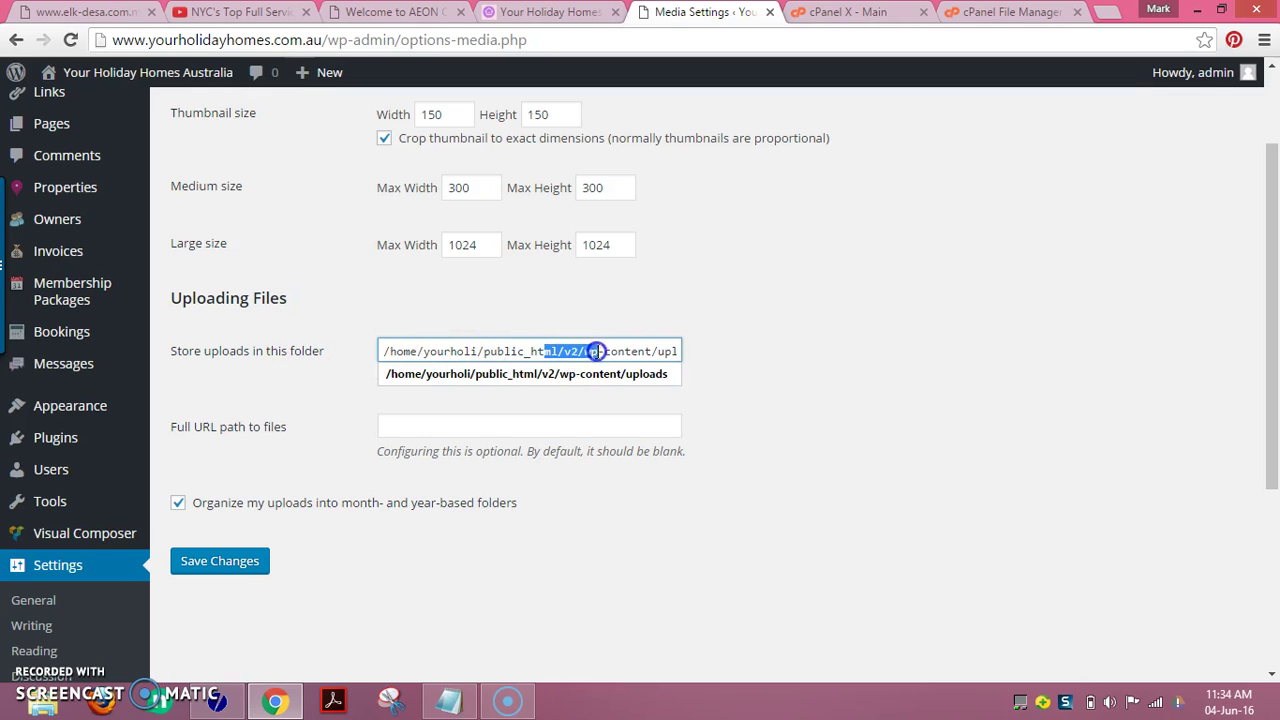
left_click(573, 351)
scroll(955, 355, "up", 3)
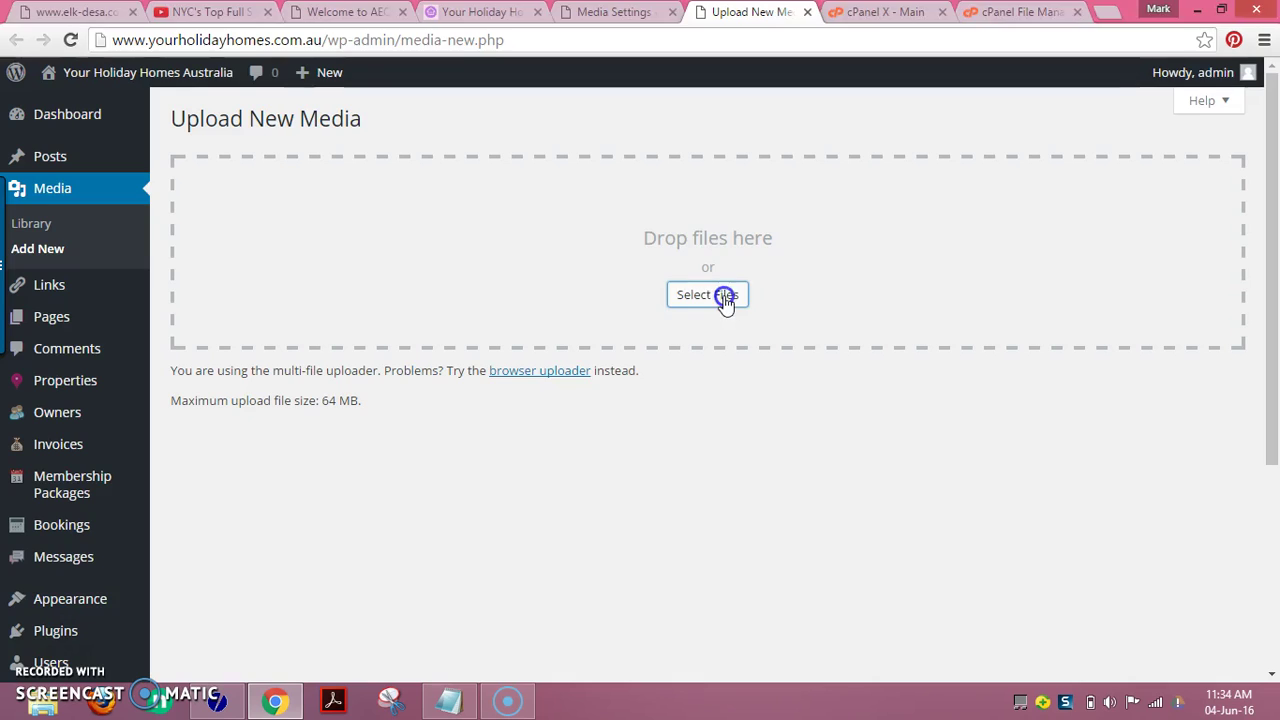
Upload the Desktop jpg 9abb6cb4-bec6-4cfb-be74-9911b73e609a via Select Files.
left_click(720, 295)
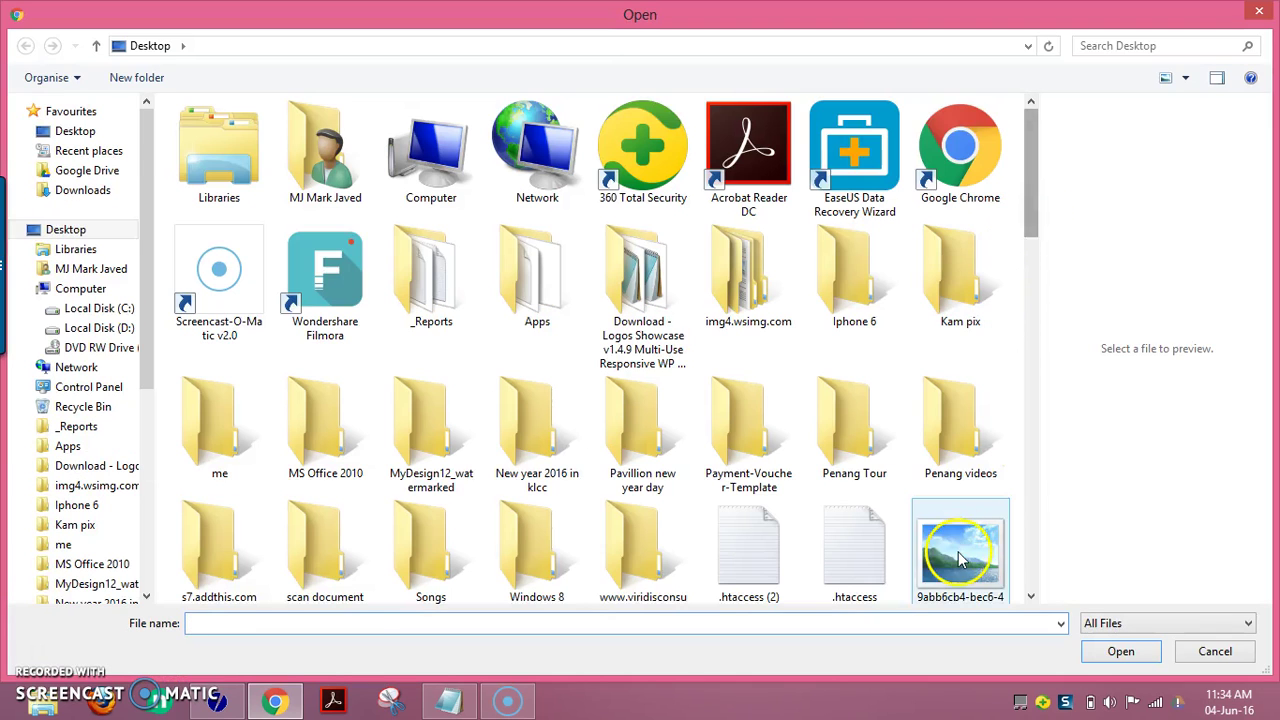
double_click(957, 530)
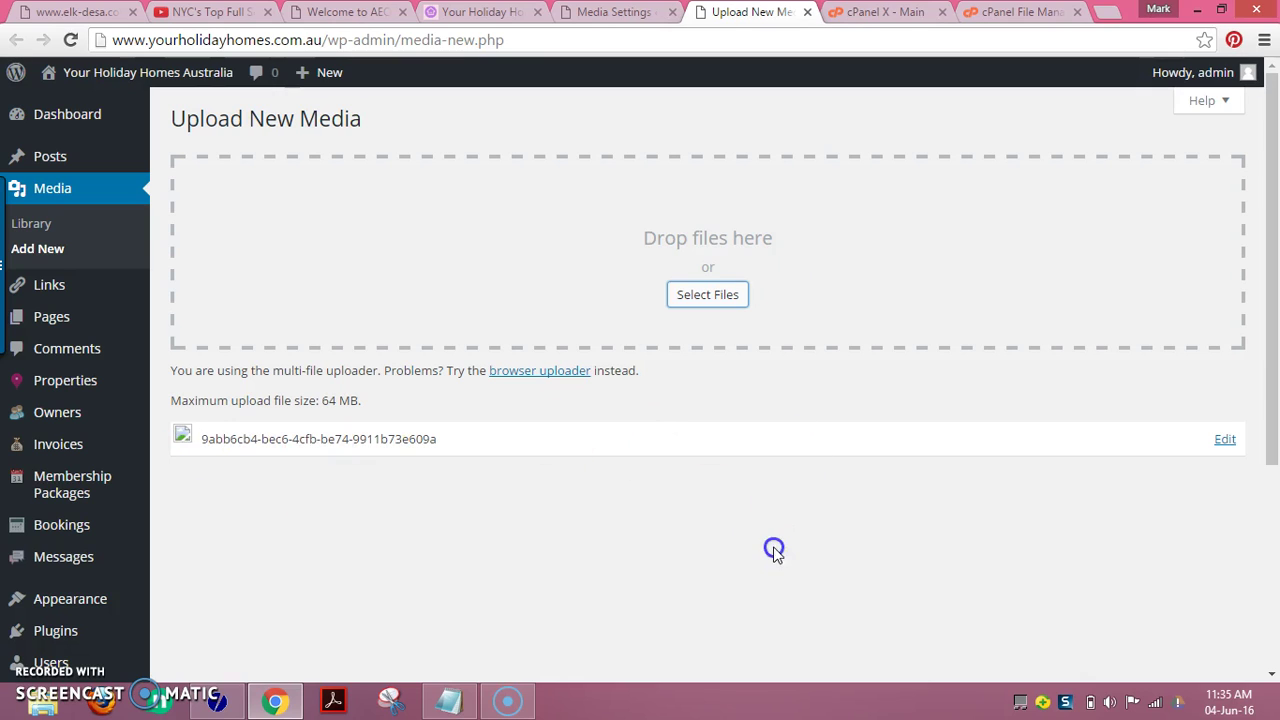
scroll(1000, 500, "down", 5)
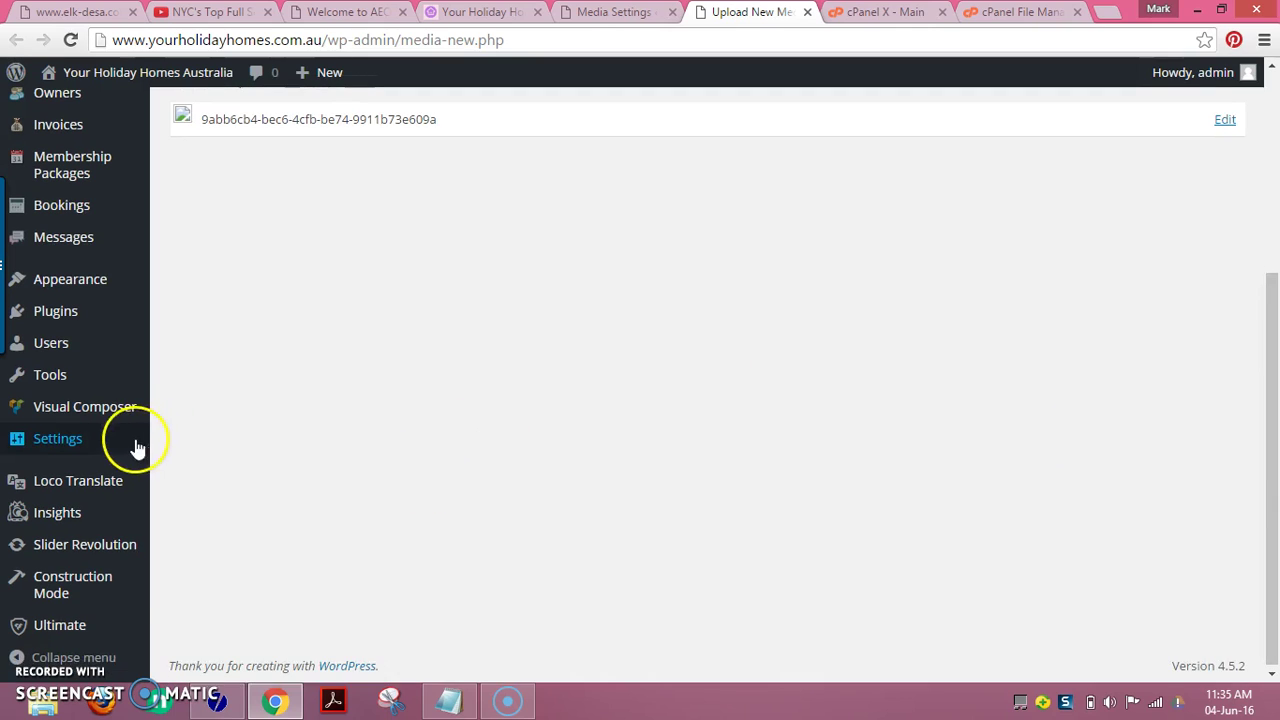
Change the uploads path to /home/yourholi/public_html/wp-content/uploads by removing 'v2/', and save.
left_click(240, 544)
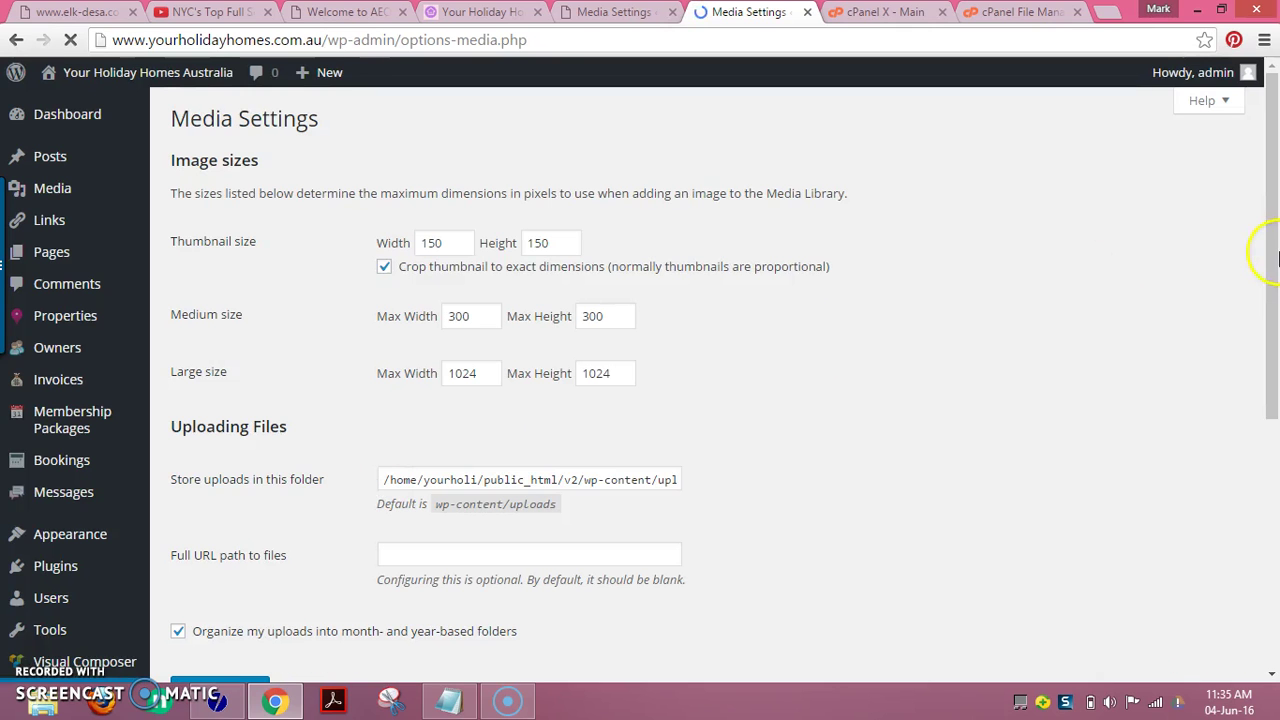
left_click_drag(1272, 260, 1272, 335)
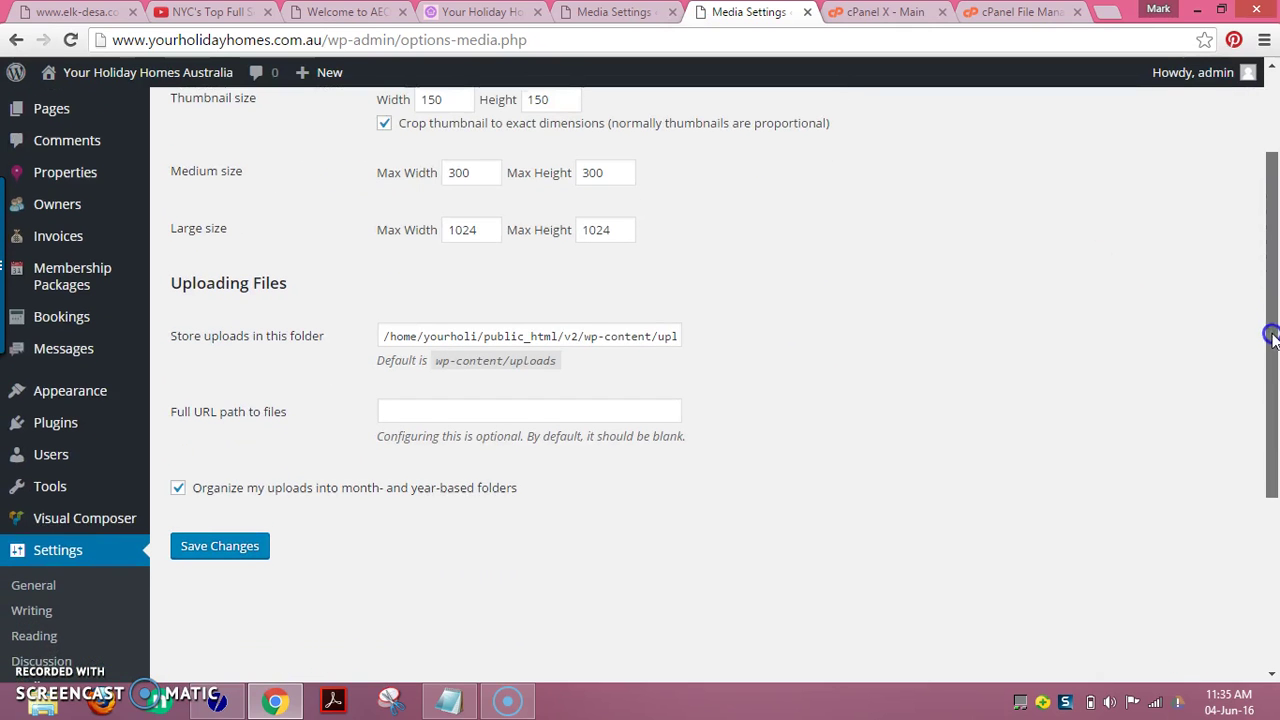
left_click(580, 337)
key("BackSpace")
key("BackSpace")
key("BackSpace")
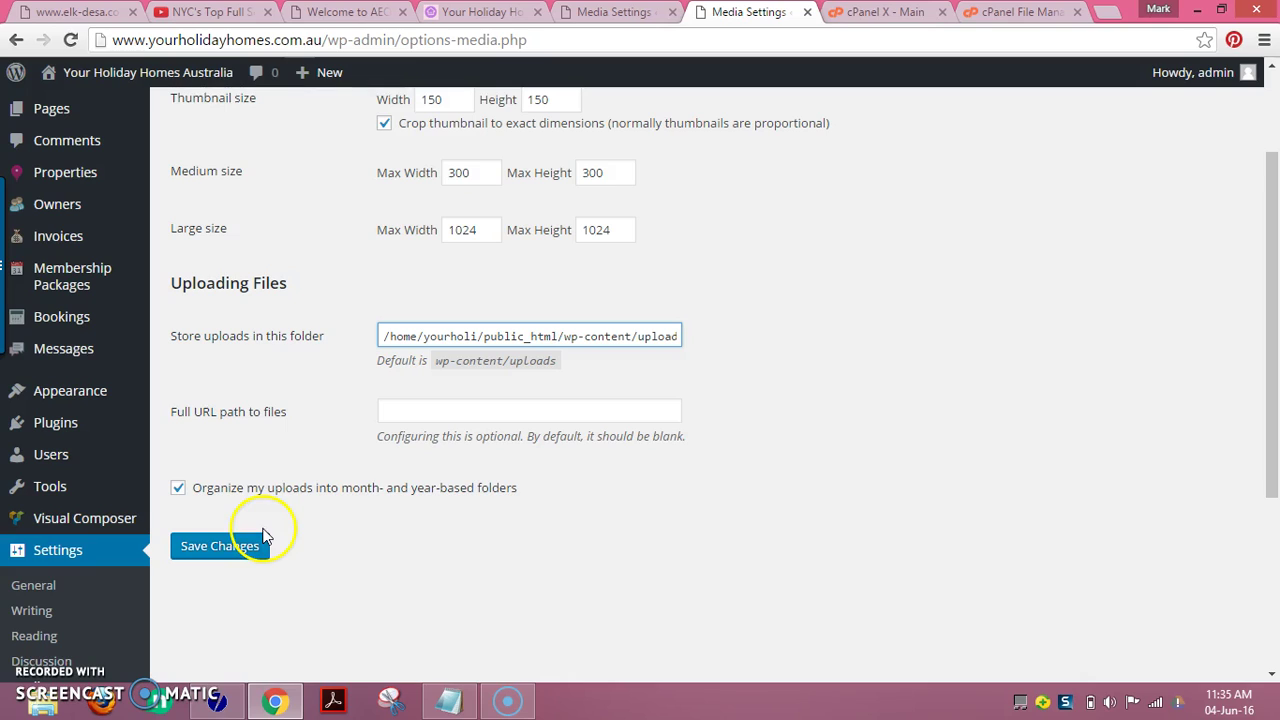
left_click(230, 546)
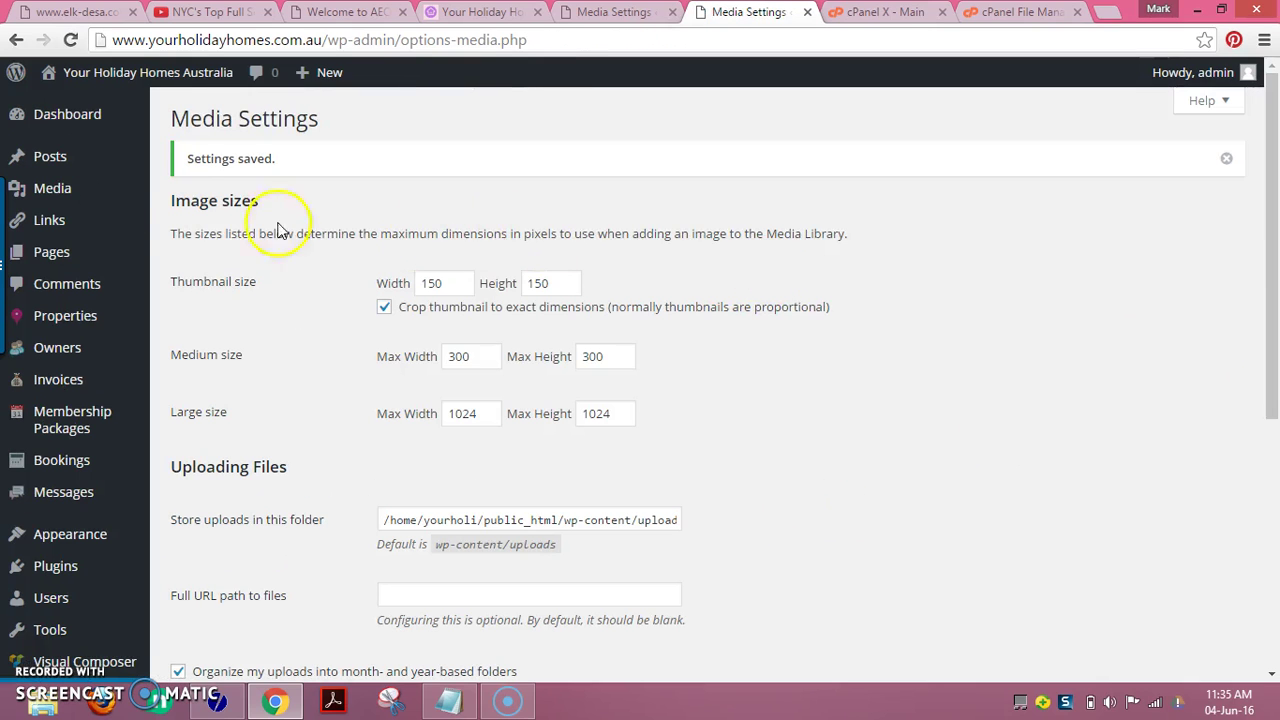
Re-upload the same Desktop jpg on Upload New Media, now with a working thumbnail.
mouse_move(52, 188)
left_click(184, 215)
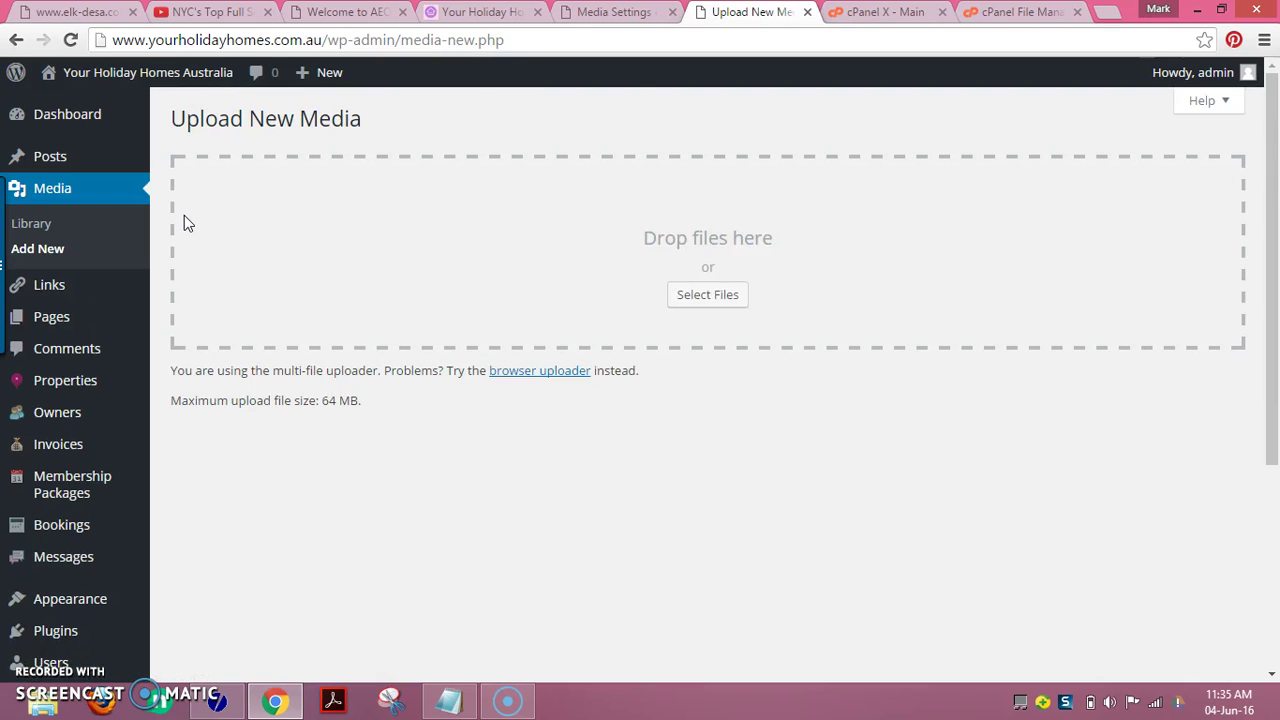
left_click(728, 294)
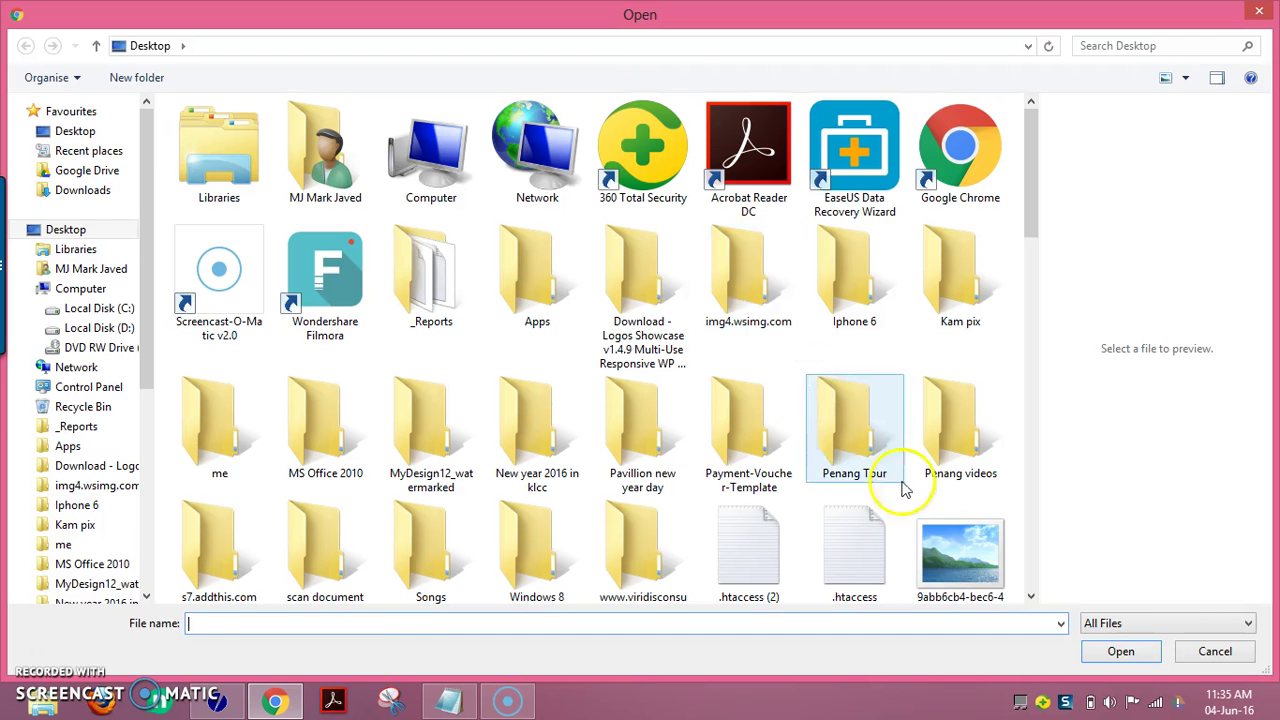
double_click(944, 523)
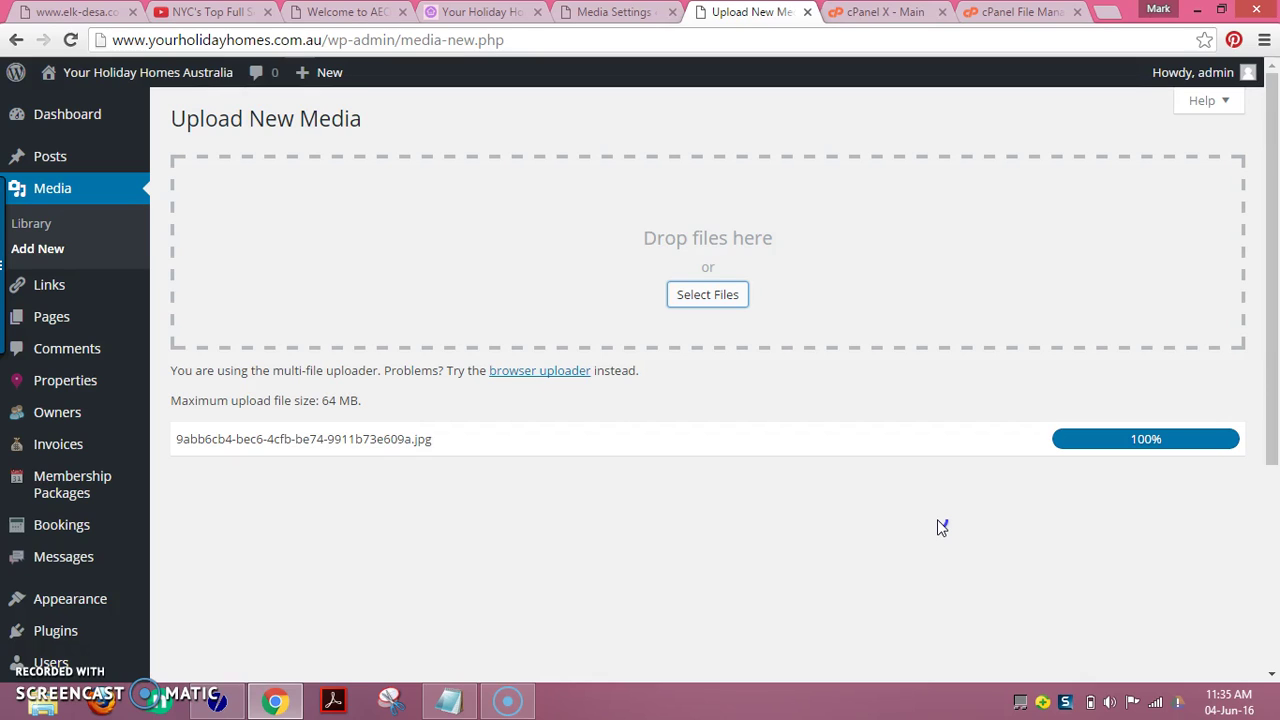
mouse_move(55, 630)
left_click(34, 650)
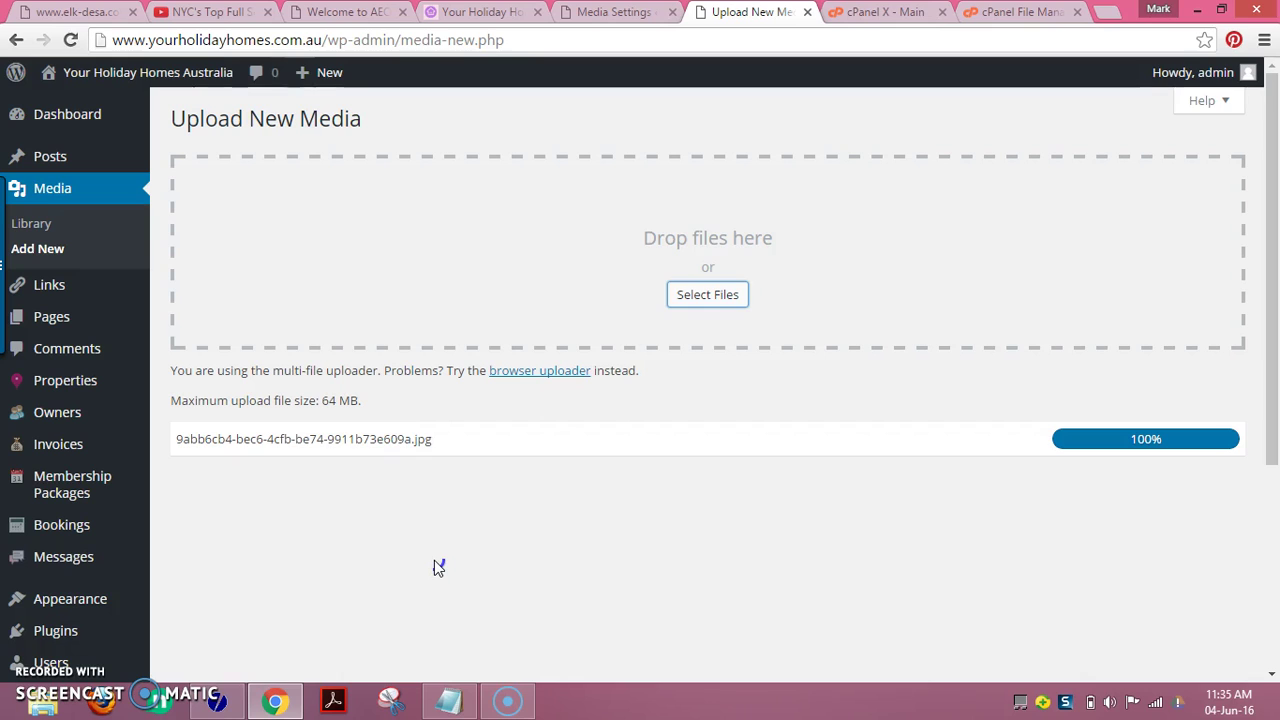
left_click_drag(1275, 337, 1275, 411)
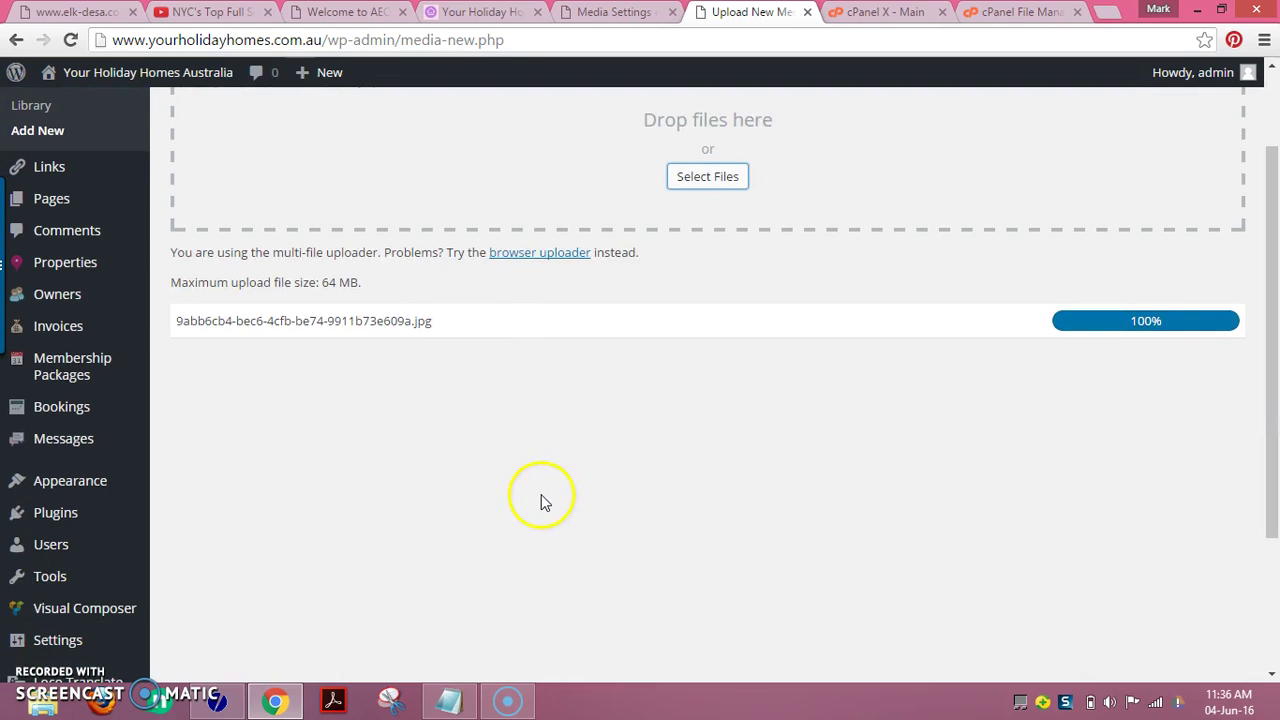
left_click_drag(1275, 400, 1275, 280)
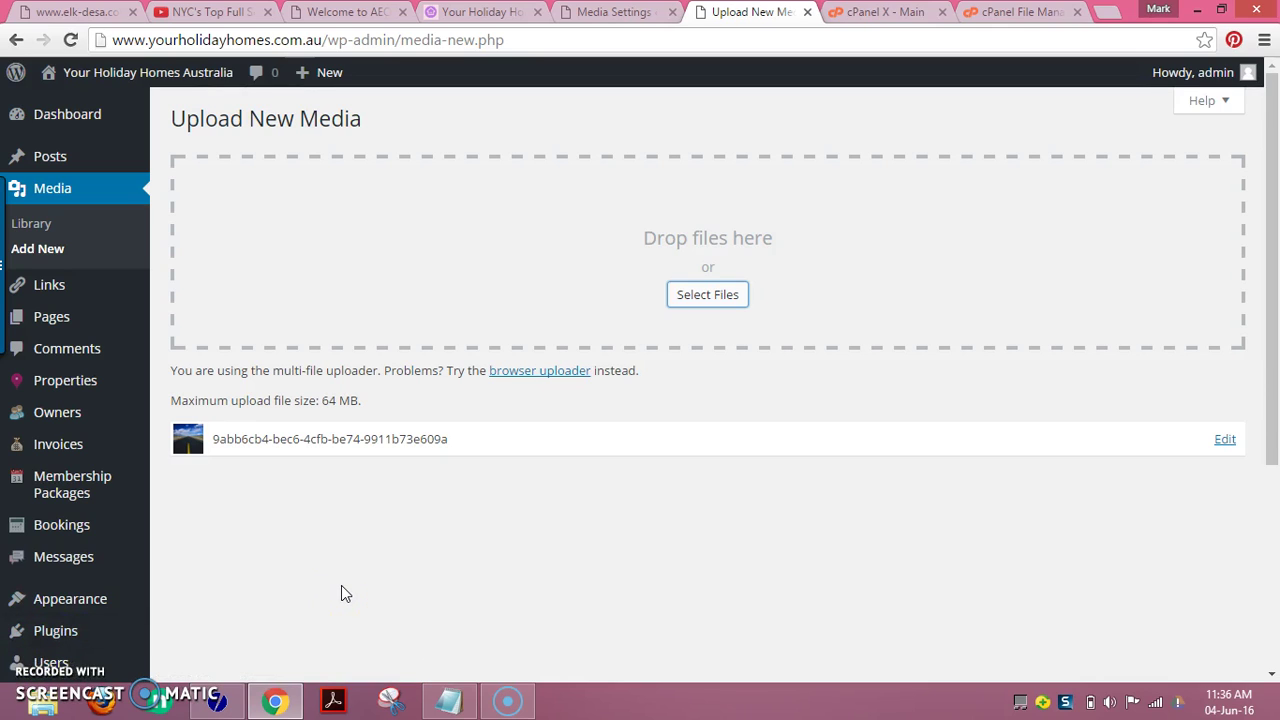
mouse_move(1270, 423)
left_mouse_down()
mouse_move(1255, 550)
mouse_move(1272, 500)
left_mouse_up()
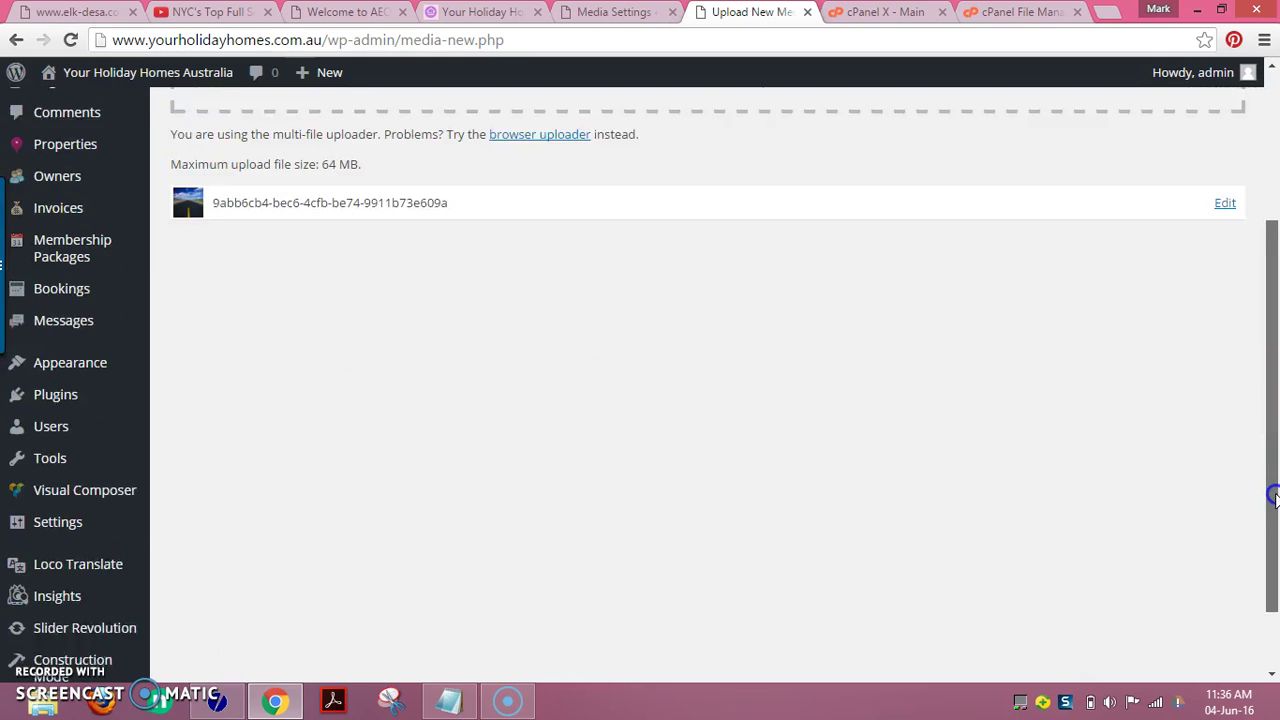
mouse_move(1272, 500)
left_mouse_down()
mouse_move(1272, 375)
mouse_move(1272, 560)
left_mouse_up()
mouse_move(58, 436)
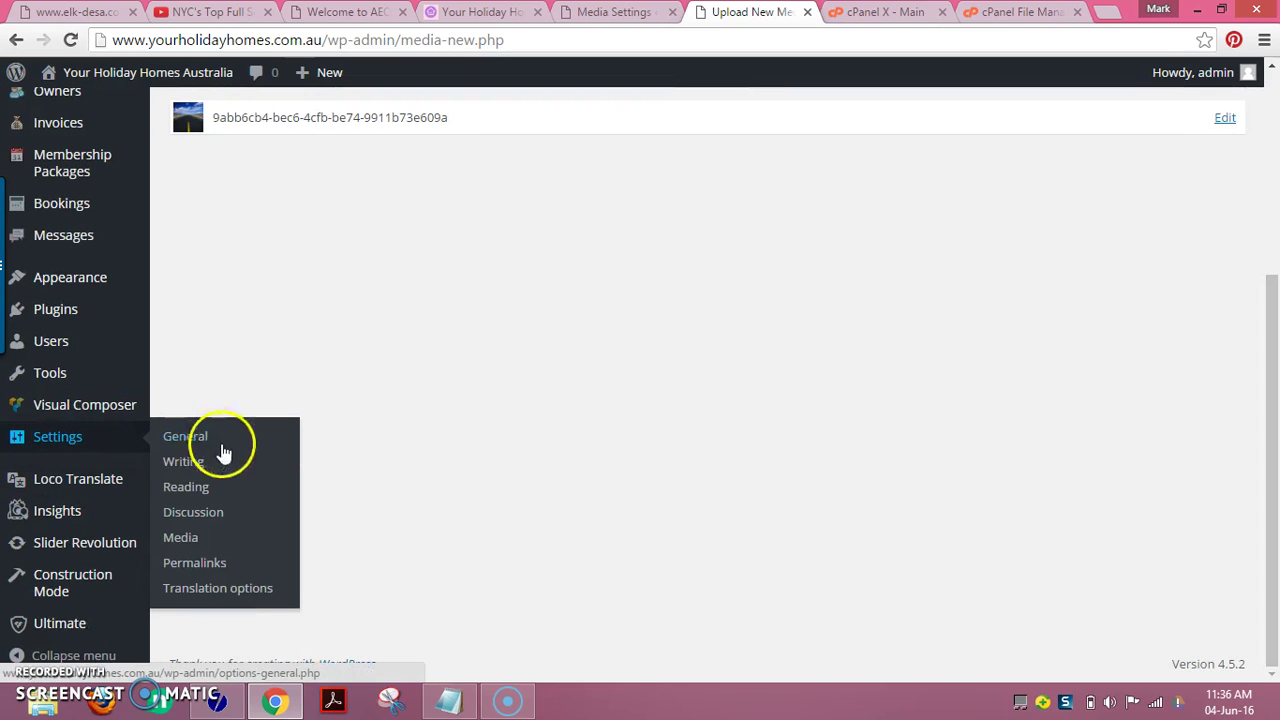
left_click(181, 537)
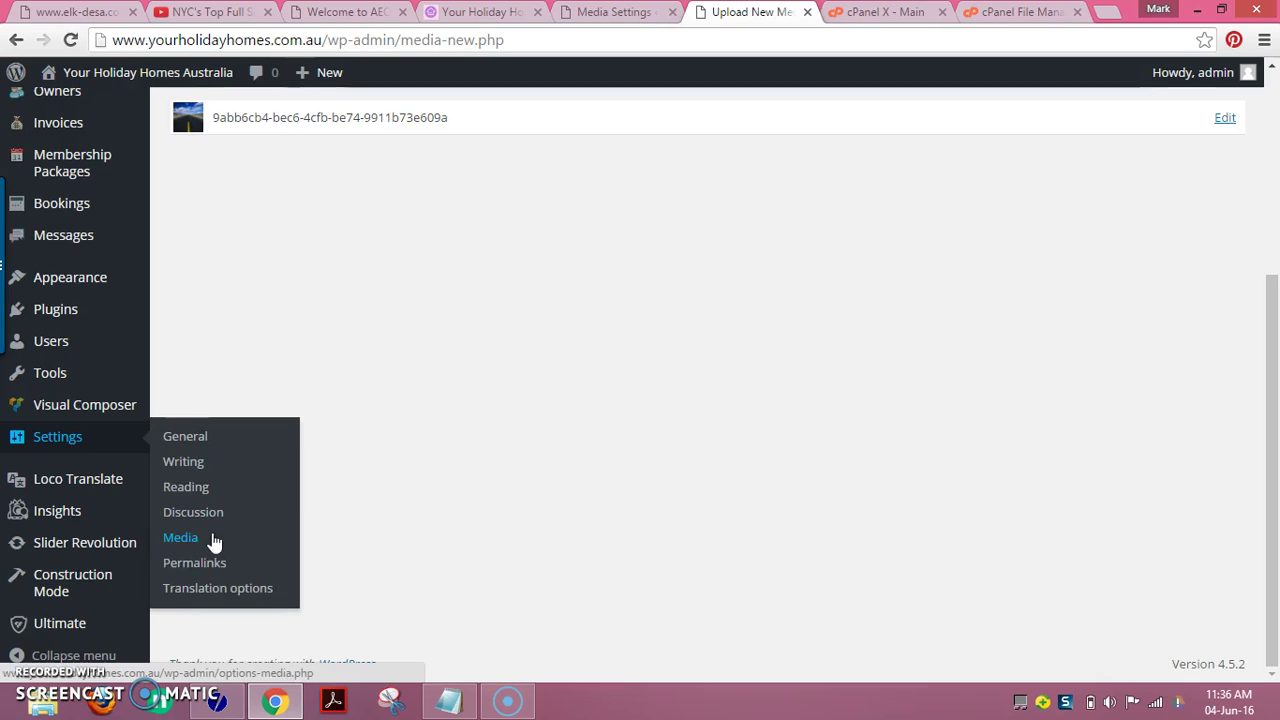
left_click_drag(1272, 480, 1272, 150)
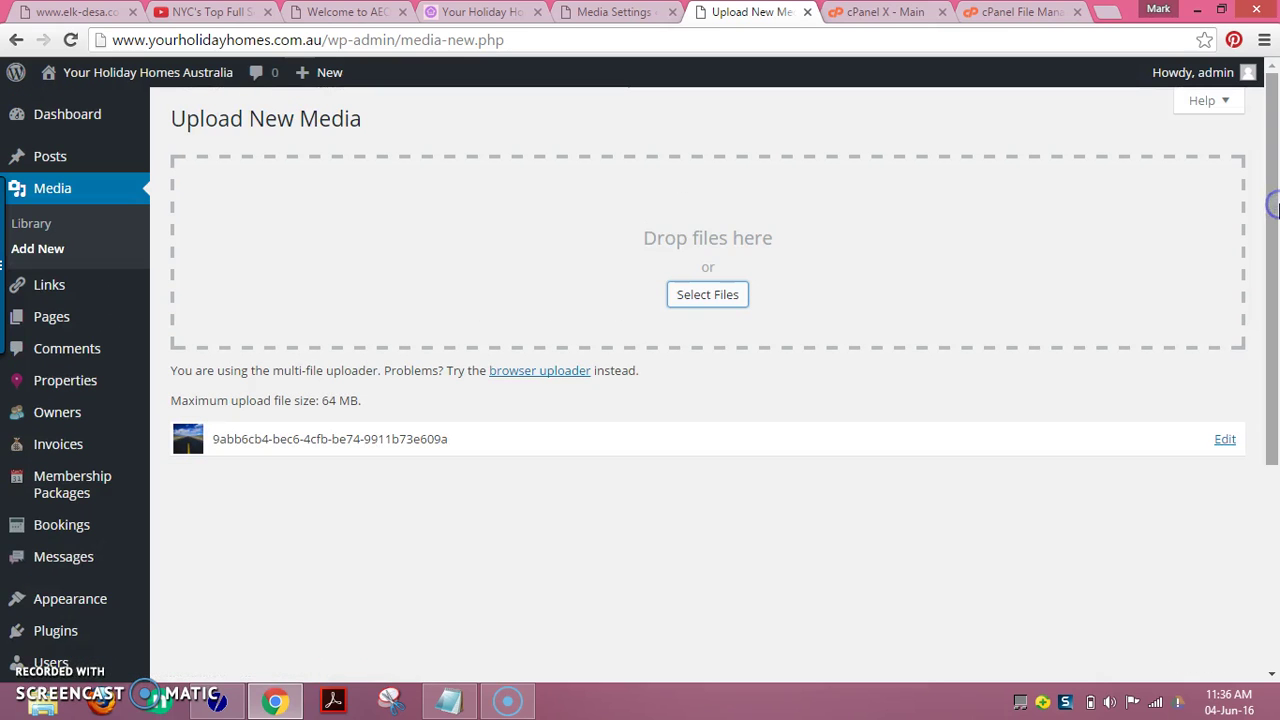